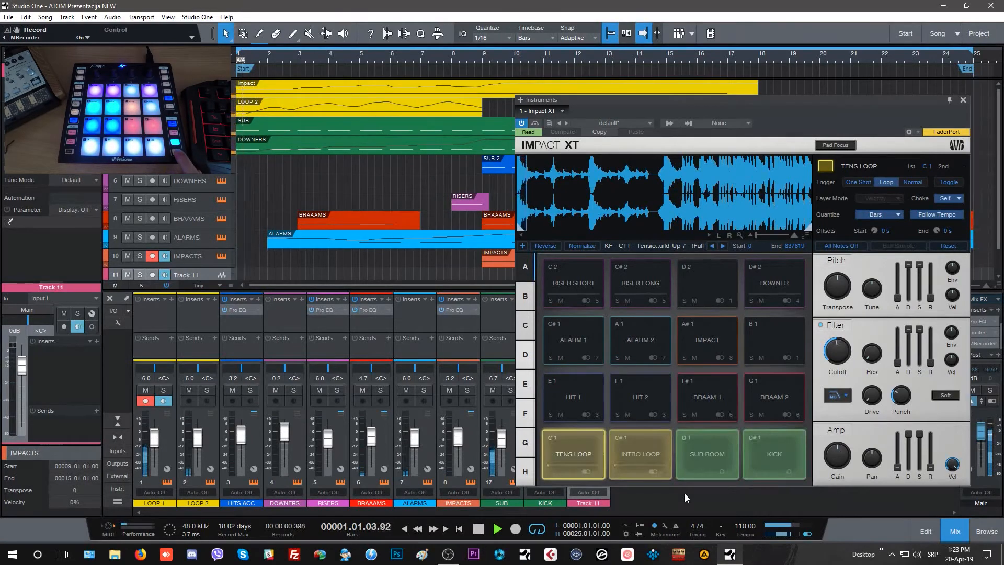
Stop playback and review the trigger and quantize settings of the SUB BOOM, KICK, INTRO LOOP and TENS LOOP pads.
key("space")
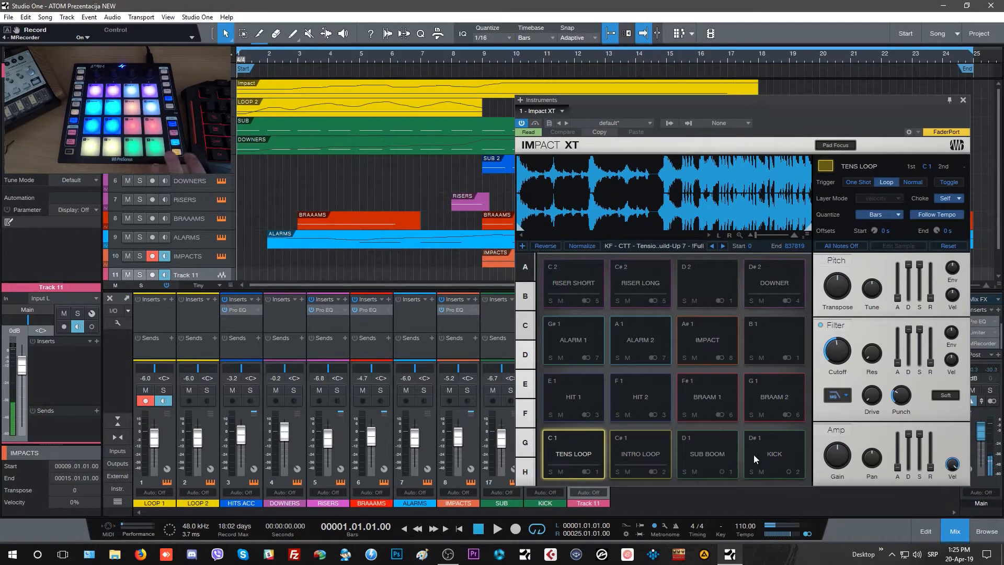
left_click(711, 451)
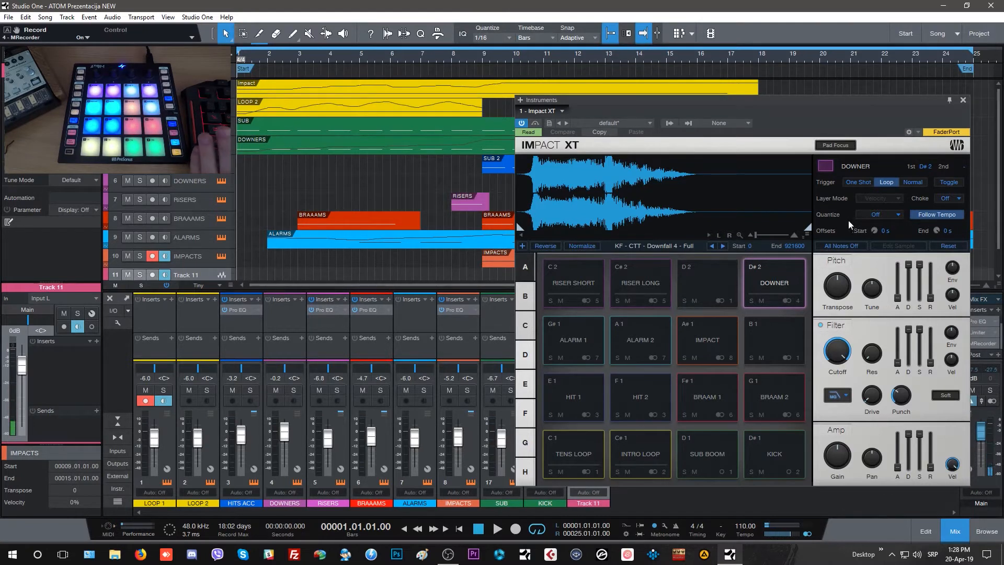
left_click(701, 452)
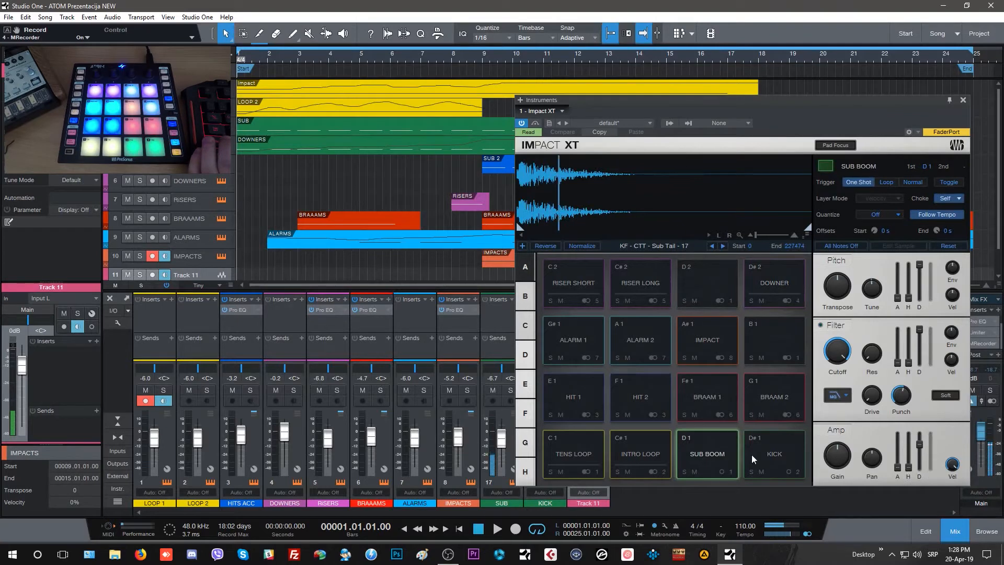
left_click(779, 447)
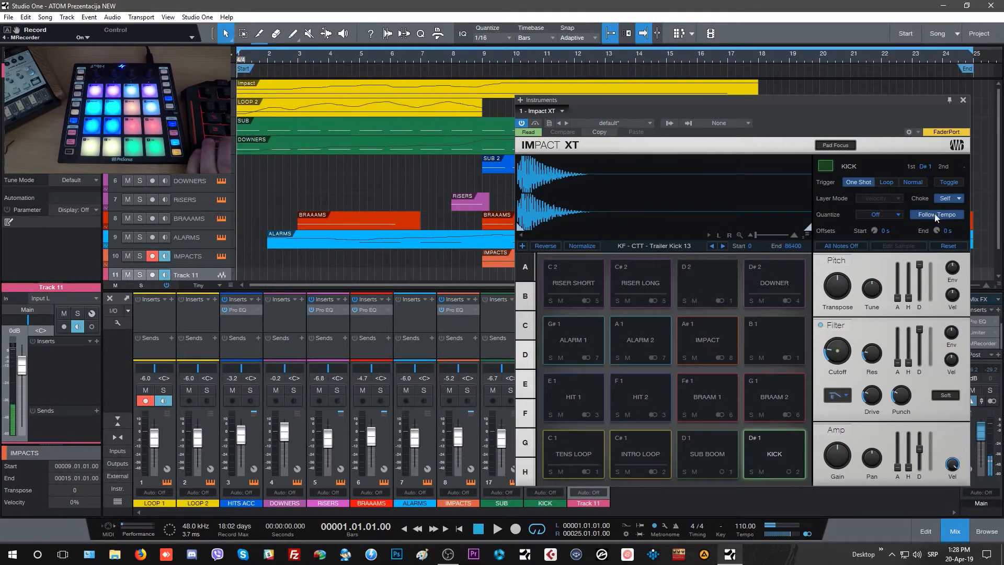
left_click(645, 453)
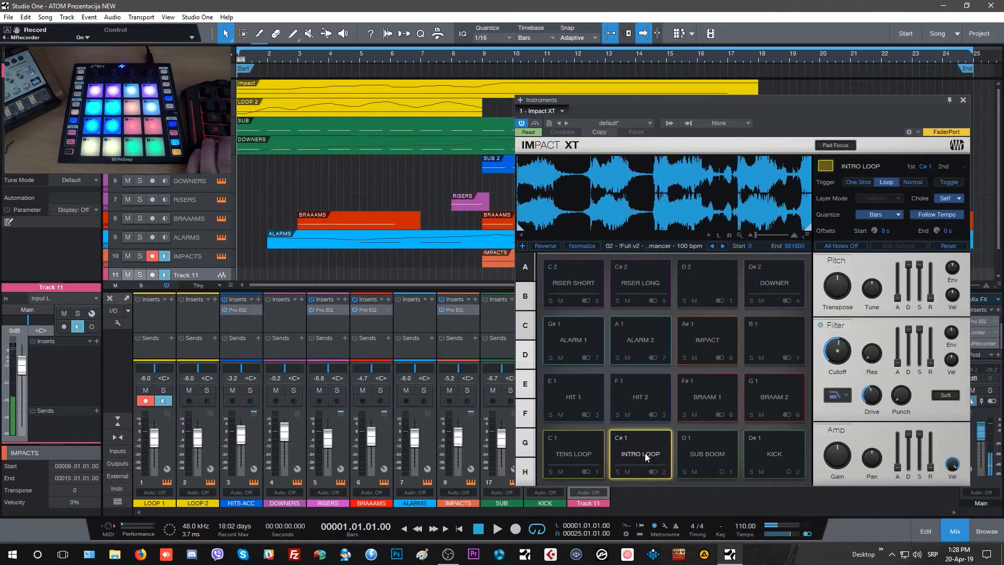
left_click(568, 450)
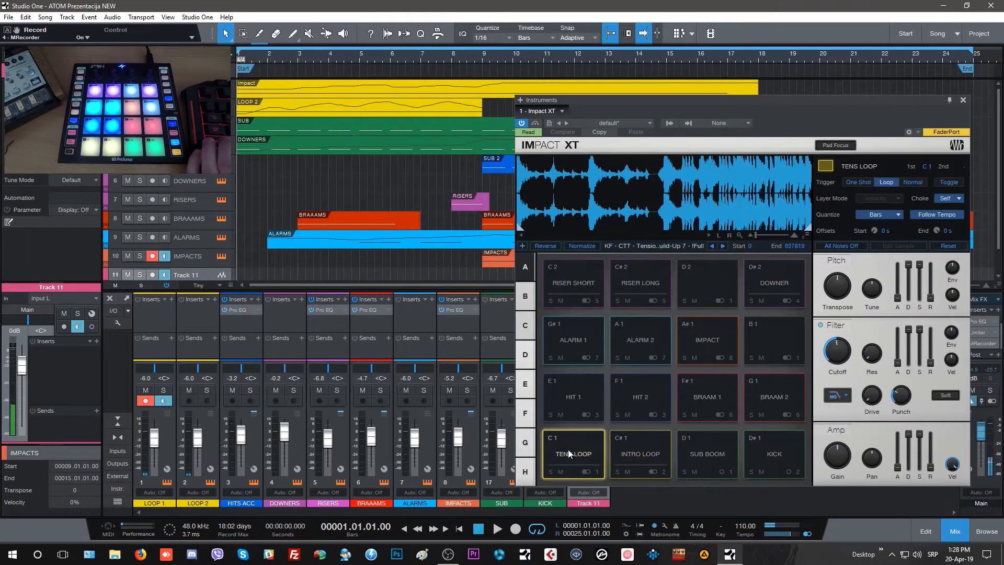
left_click(899, 215)
left_click(899, 215)
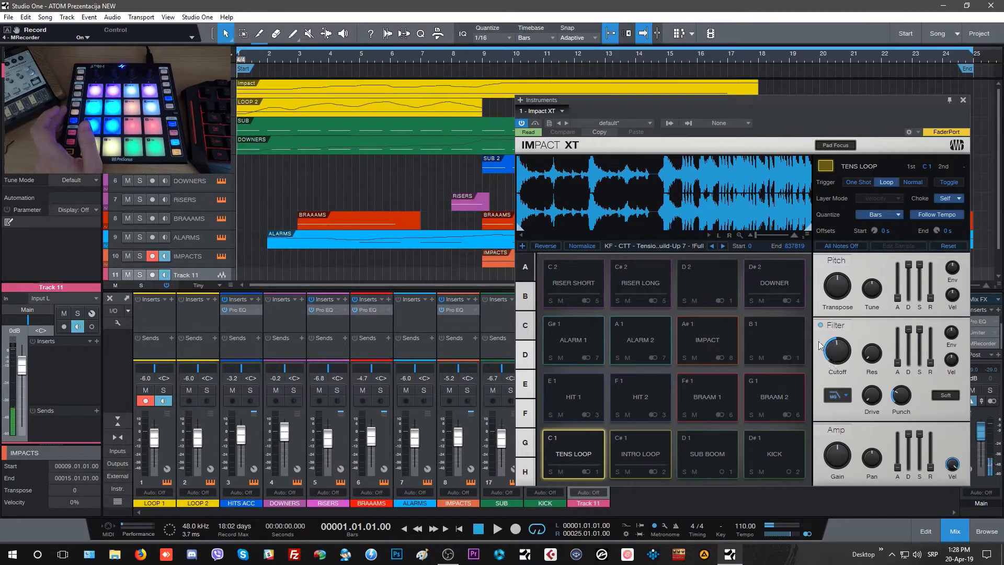
Lower the filter cutoff of the TENS LOOP pad to 532.1 Hz and audition the pad.
mouse_move(840, 357)
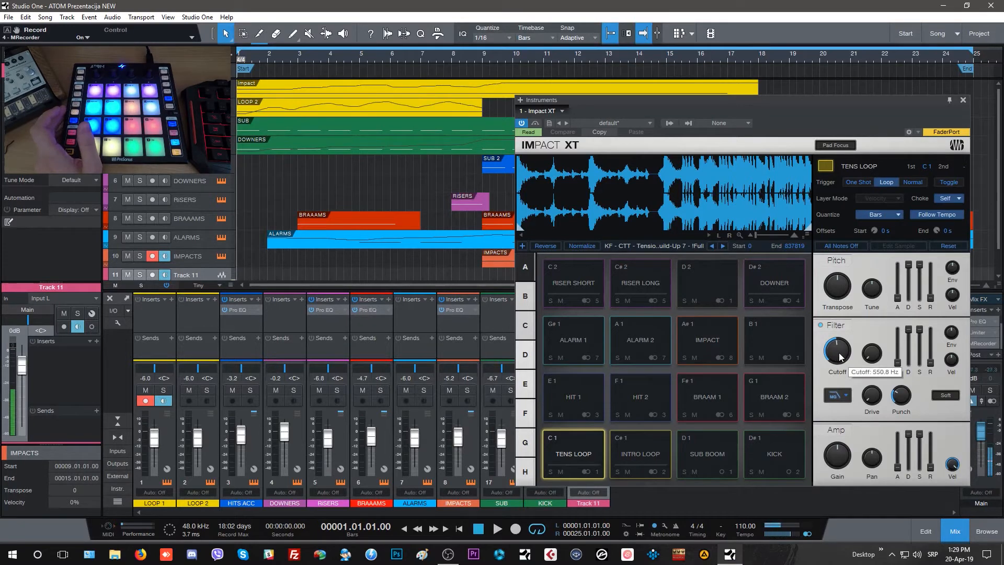
mouse_move(839, 357)
left_mouse_down()
mouse_move(844, 337)
mouse_move(839, 357)
left_mouse_up()
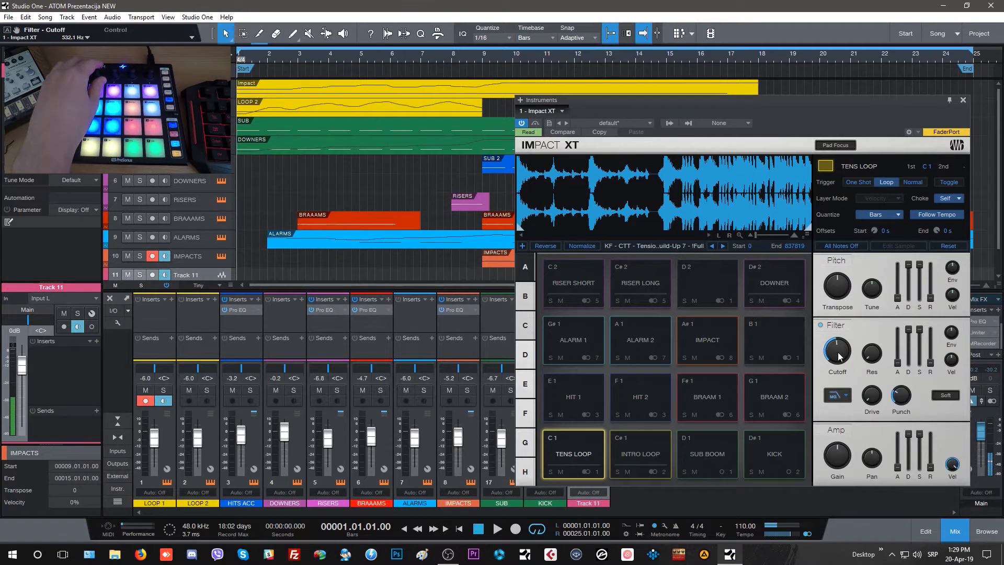
left_click(586, 450)
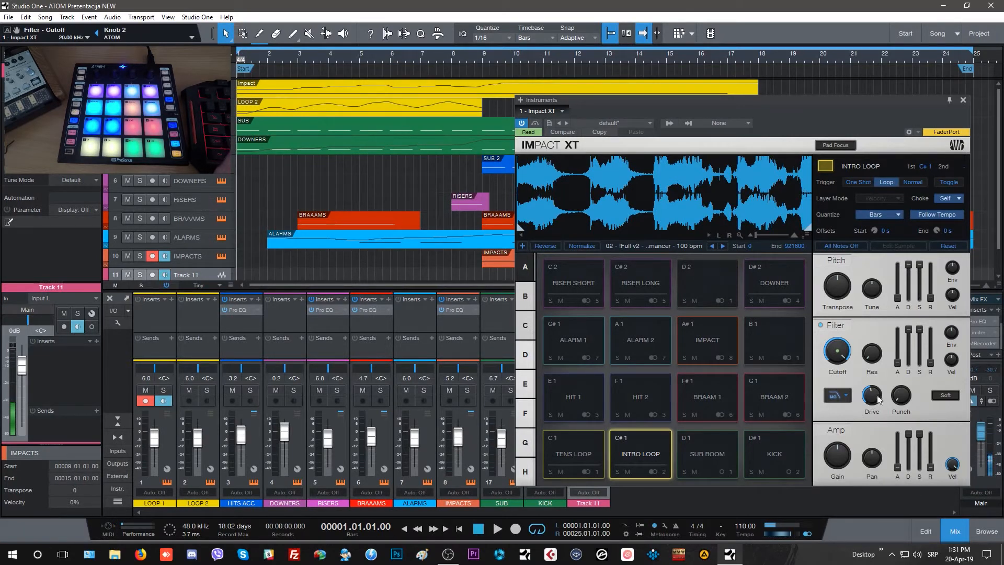
Move the Impact XT window clear of the mixer channels, review the instrument's output list in the console and hide it.
mouse_move(872, 404)
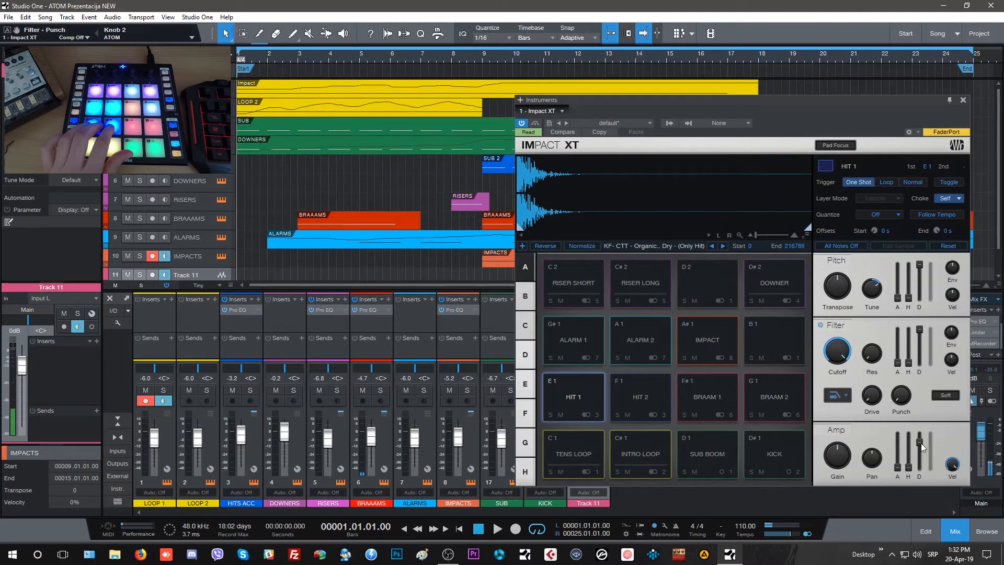
mouse_move(921, 444)
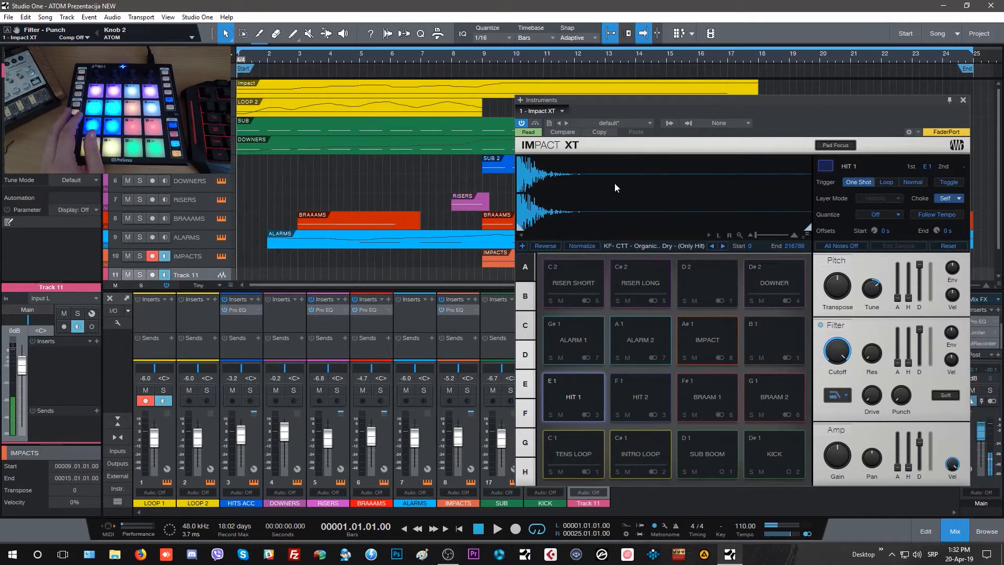
left_click_drag(629, 99, 634, 55)
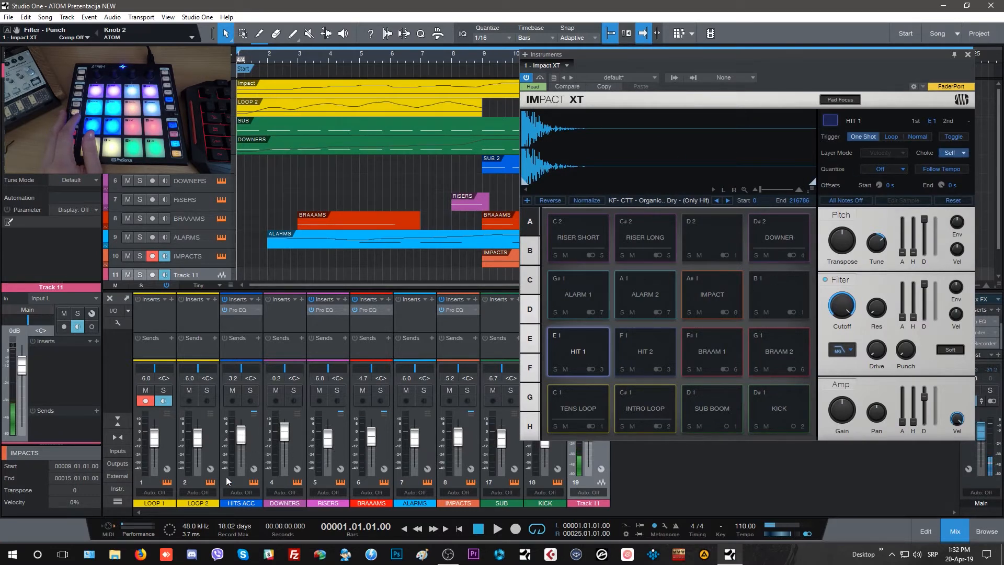
left_click(118, 501)
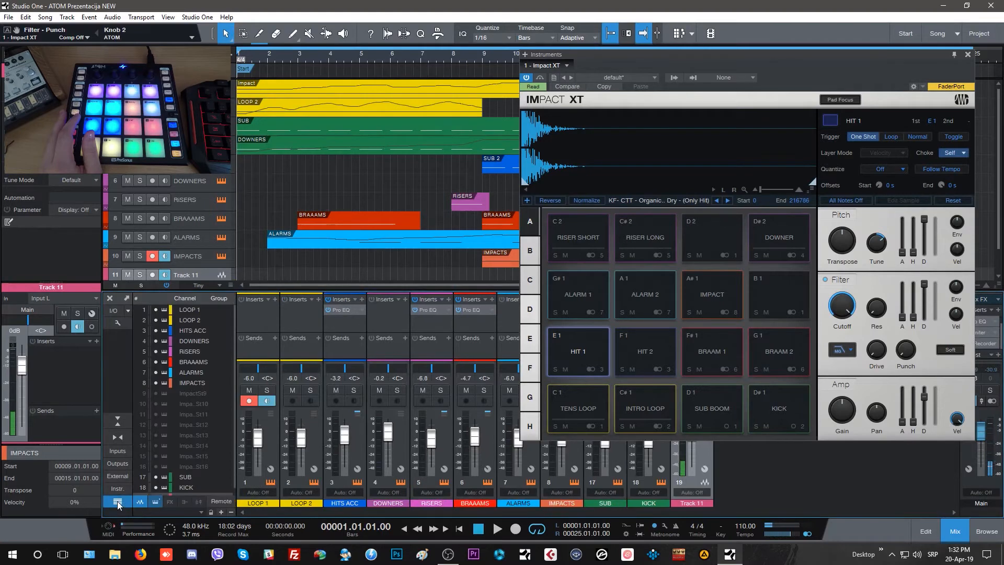
left_click(121, 490)
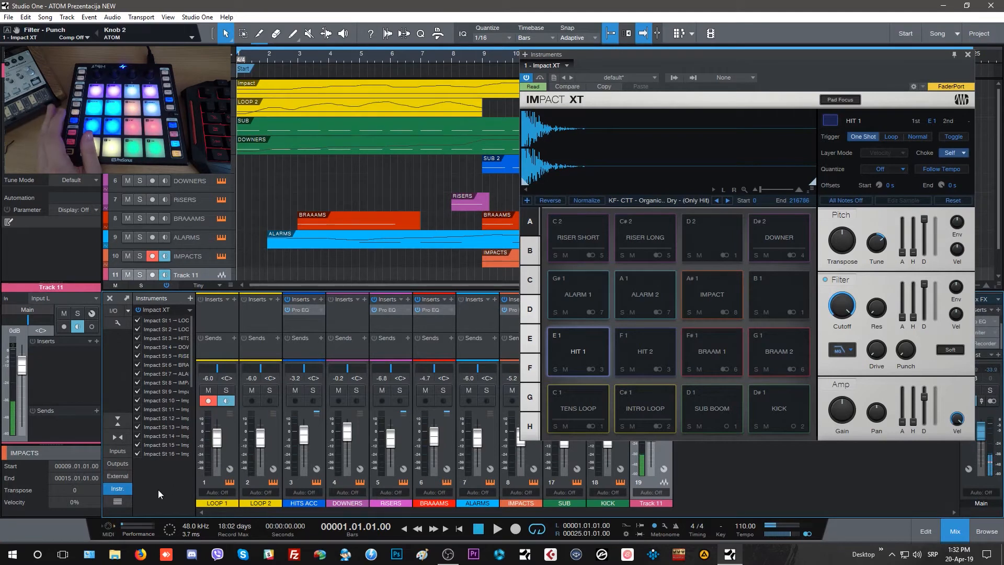
left_click(116, 490)
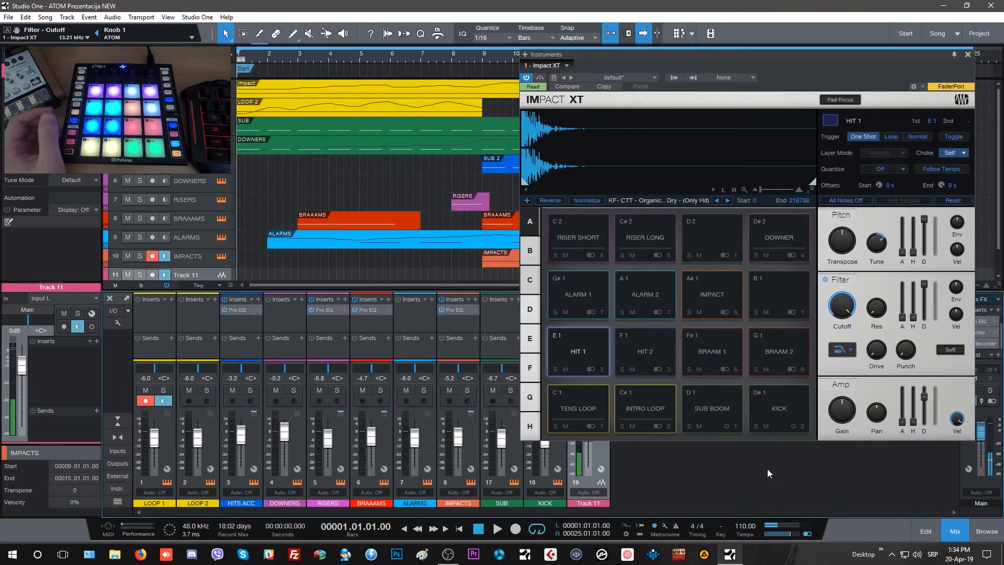
Inspect the Pro EQ insert on the HITS ACC channel and close it.
left_click(238, 310)
left_click_drag(734, 80, 666, 77)
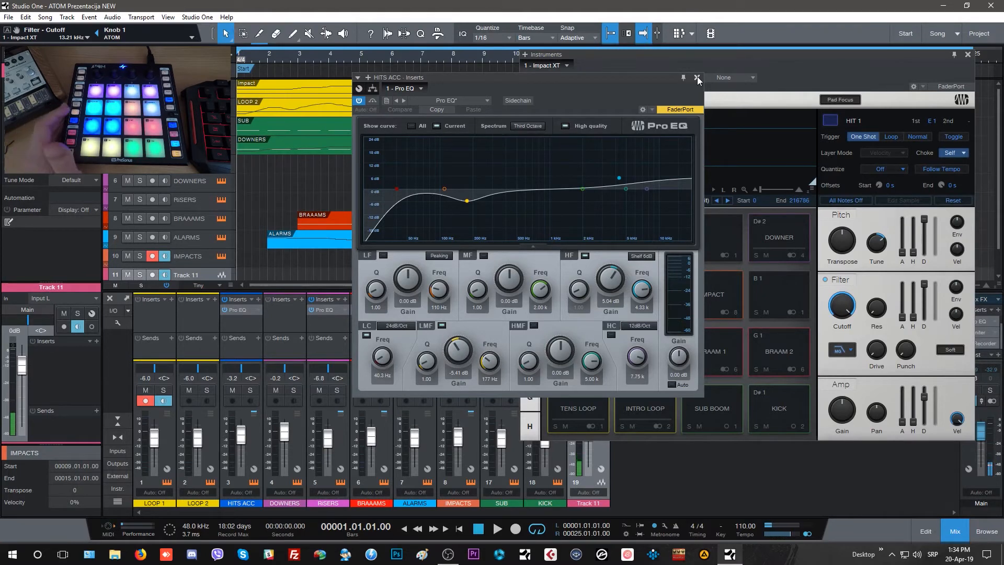
left_click(698, 77)
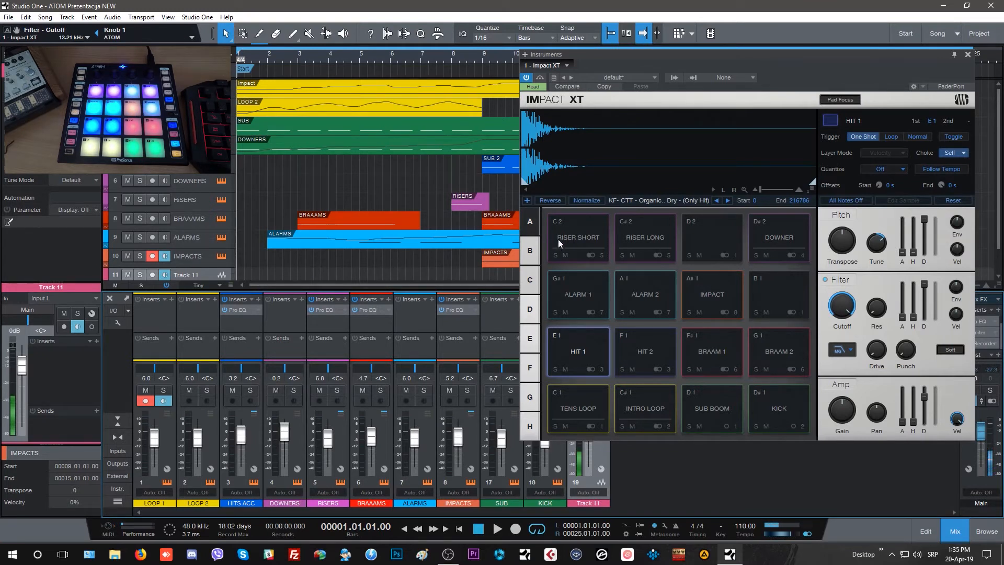
Compare pad banks A and B in Impact XT, ending on bank B.
left_click(530, 254)
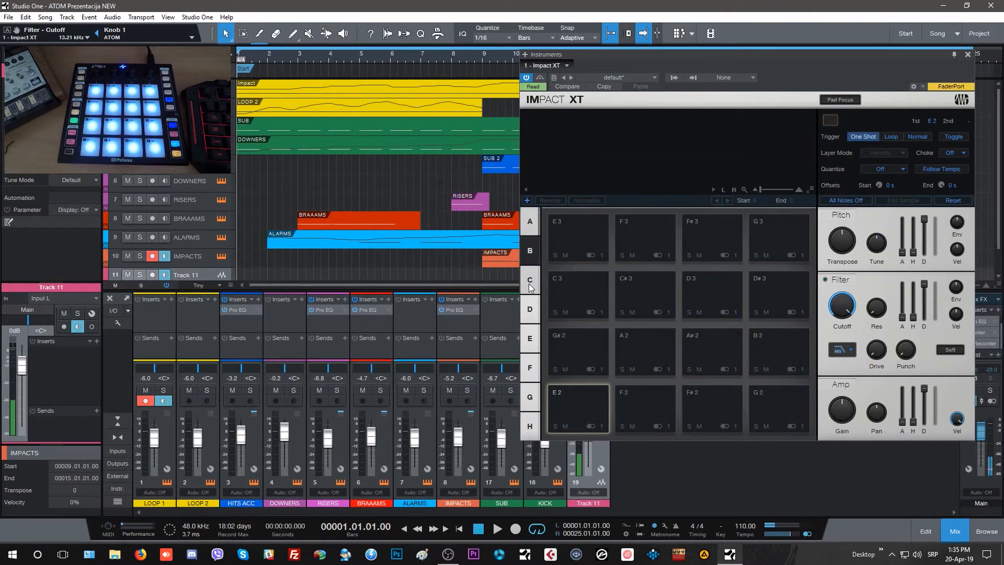
left_click(528, 226)
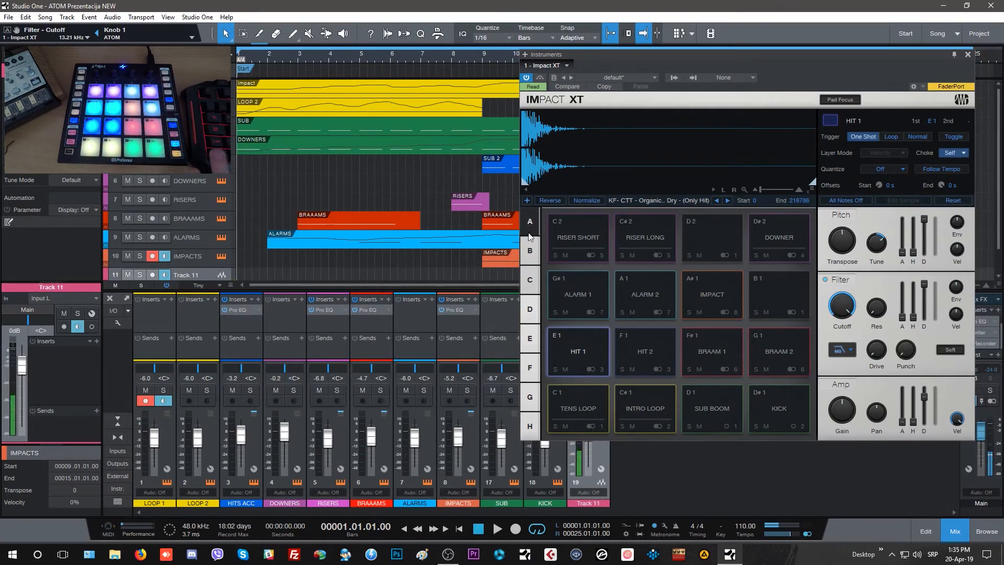
left_click(531, 251)
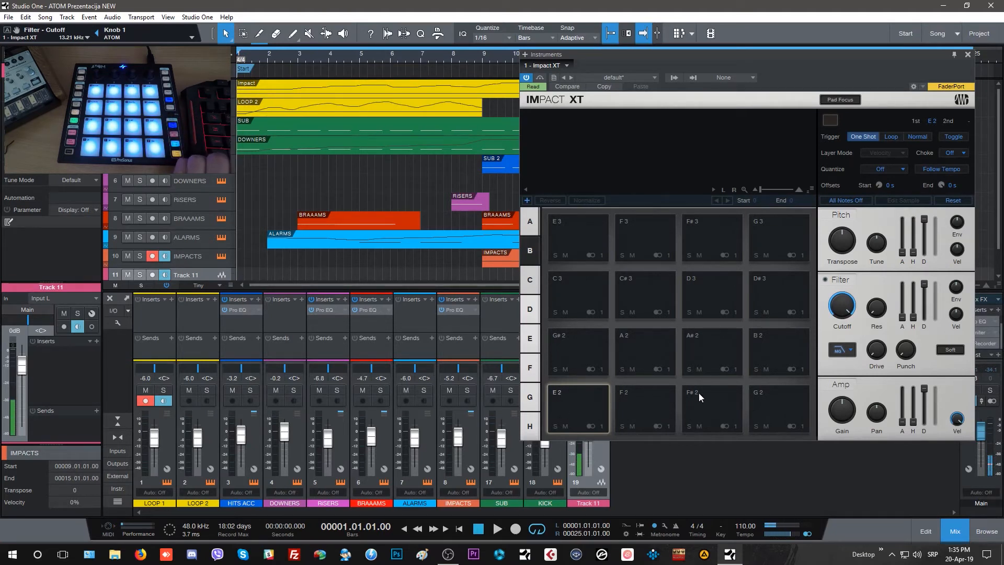
Show the file browser beside Impact XT and load the sample JXL NI Sounds 12 Toms 80bpm V1 onto pad E 2.
left_click_drag(798, 57, 713, 57)
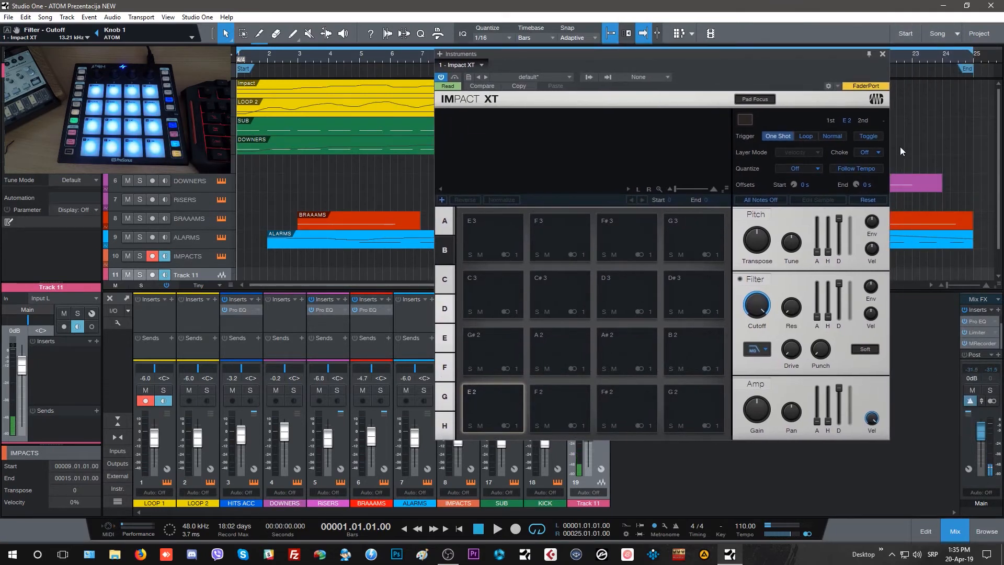
key("F5")
left_click_drag(777, 53, 683, 50)
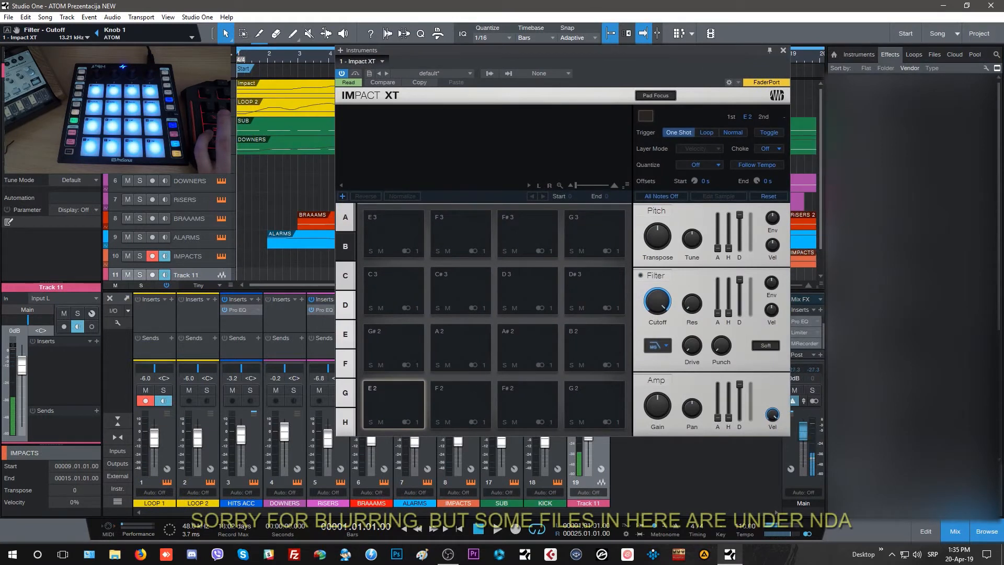
left_click(934, 55)
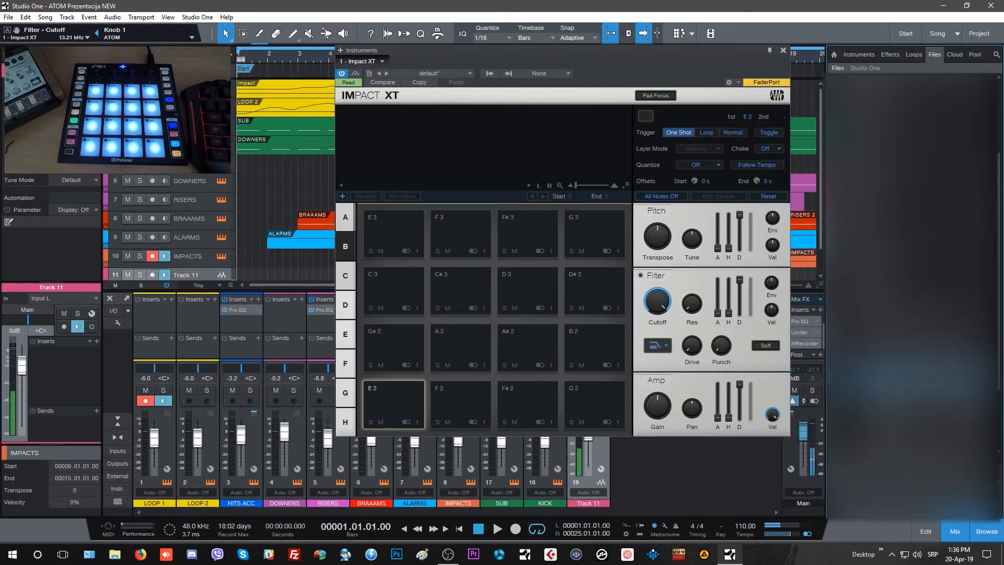
left_click_drag(884, 288, 388, 401)
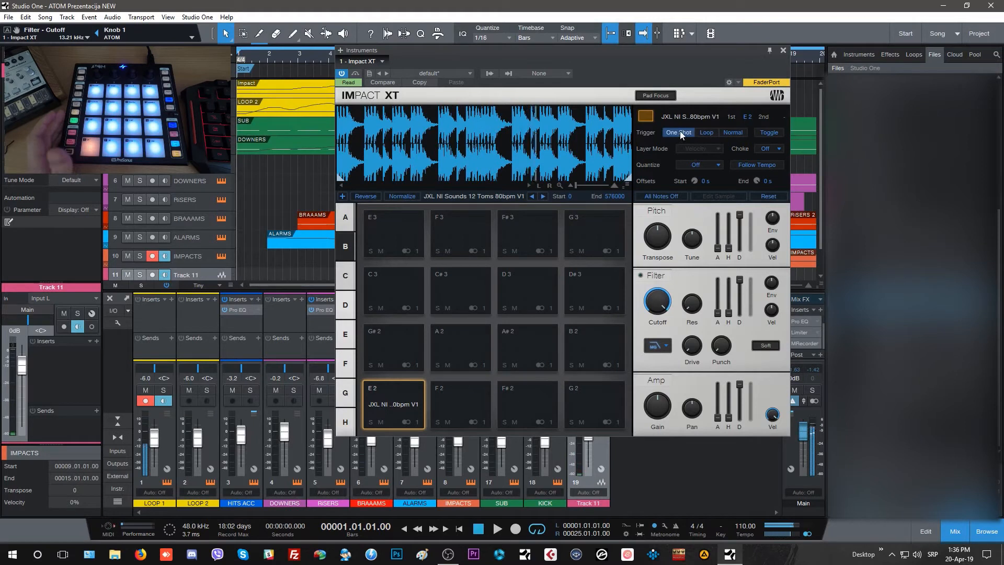
Try the Loop, One Shot and Normal trigger modes on pad E 2.
left_click(707, 132)
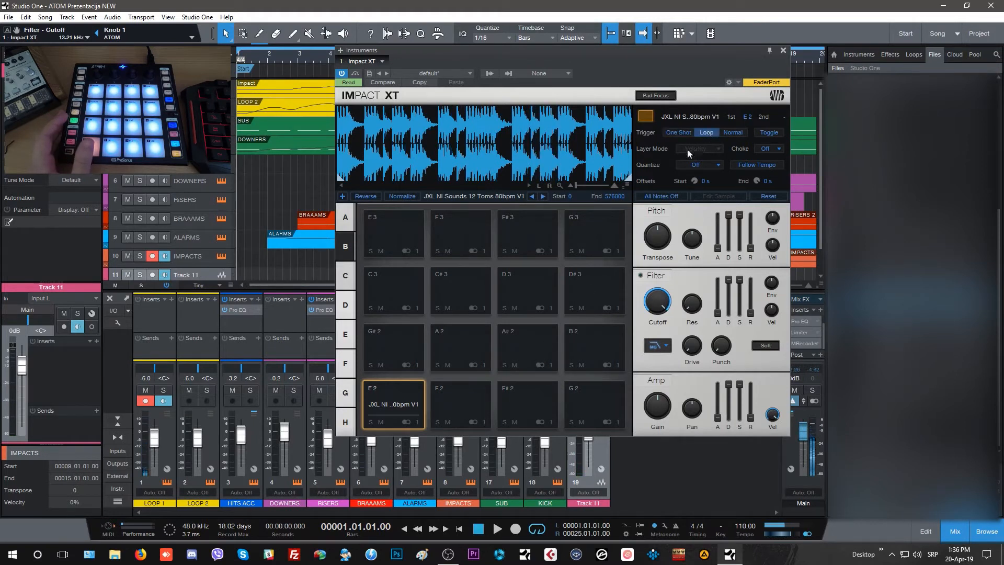
left_click(677, 134)
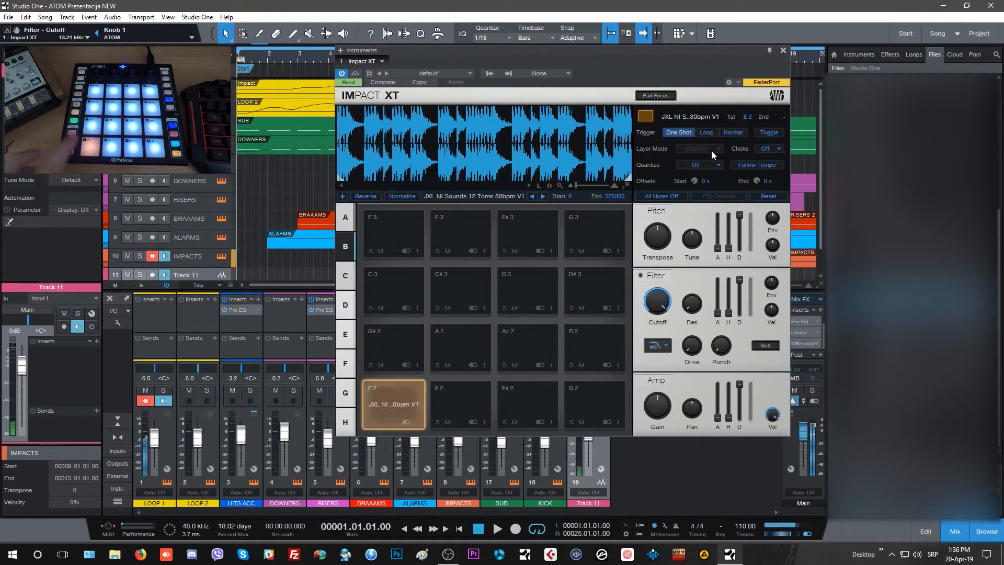
left_click(704, 132)
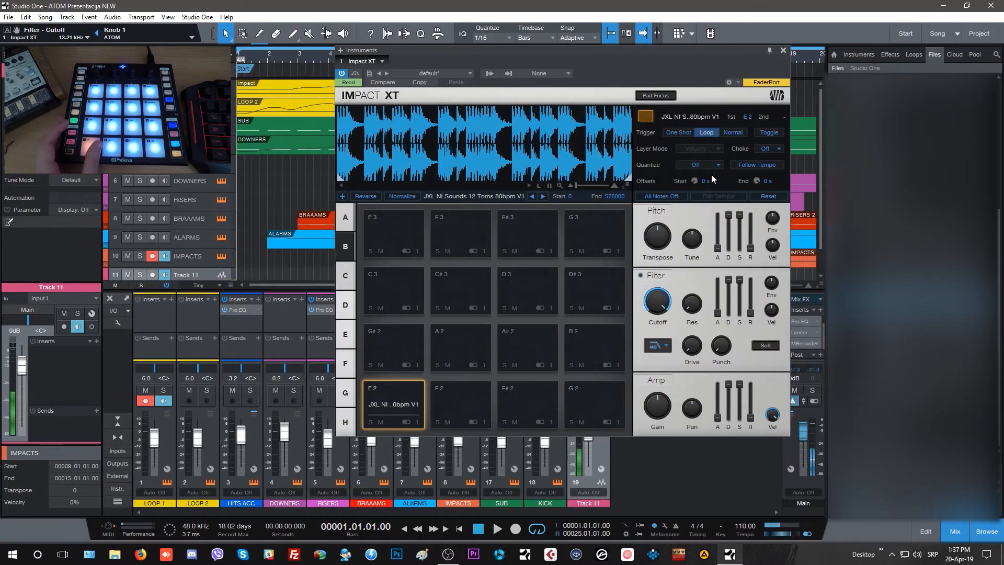
left_click(734, 133)
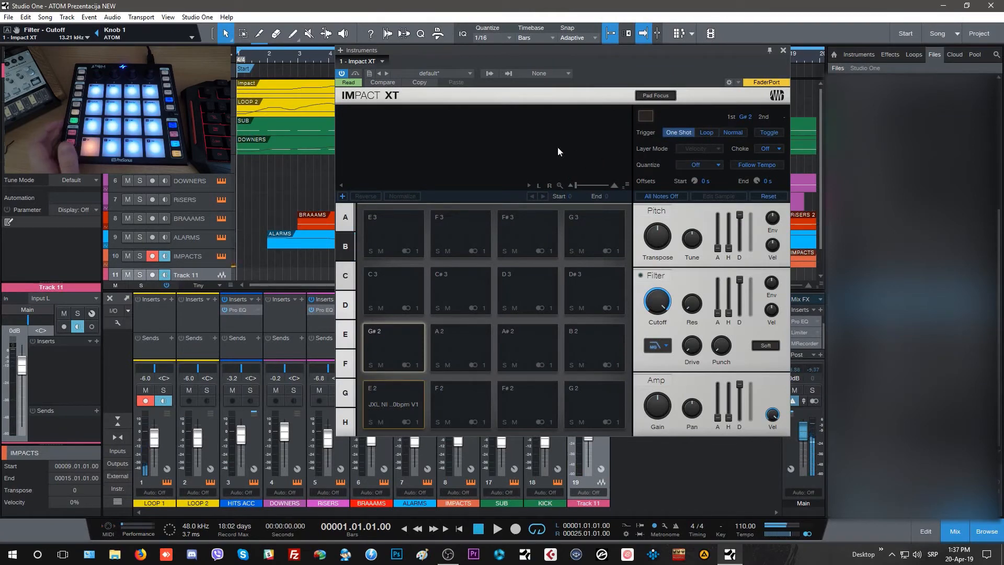
Set pad E 2 to the Loop trigger mode with quantize at Bars, and turn on Follow Tempo.
left_click(707, 134)
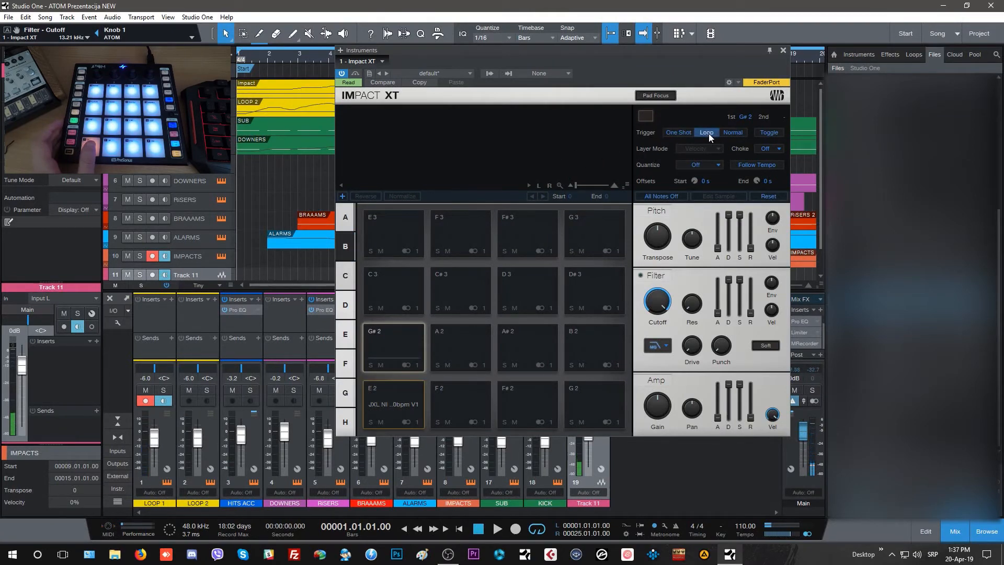
left_click(405, 408)
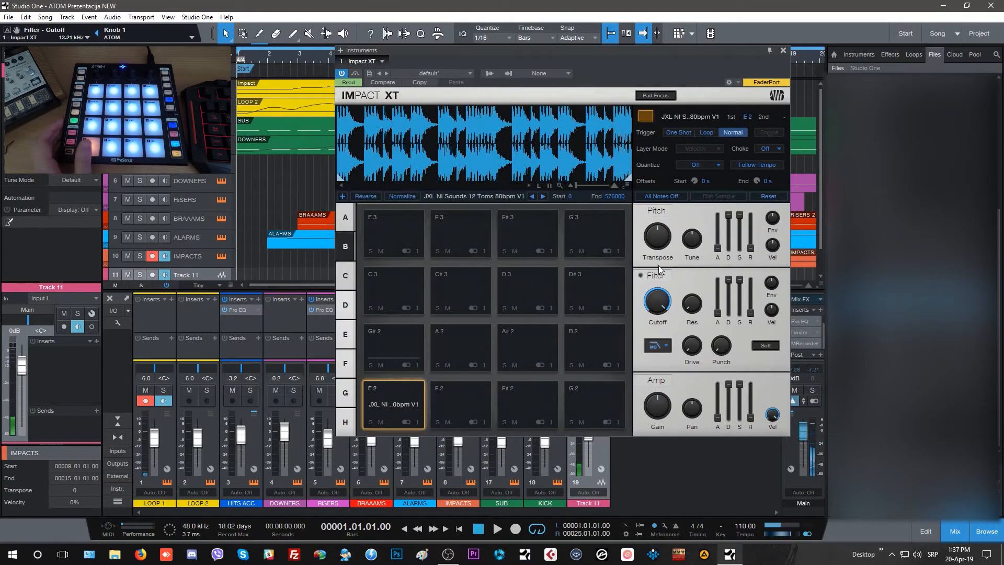
left_click(705, 133)
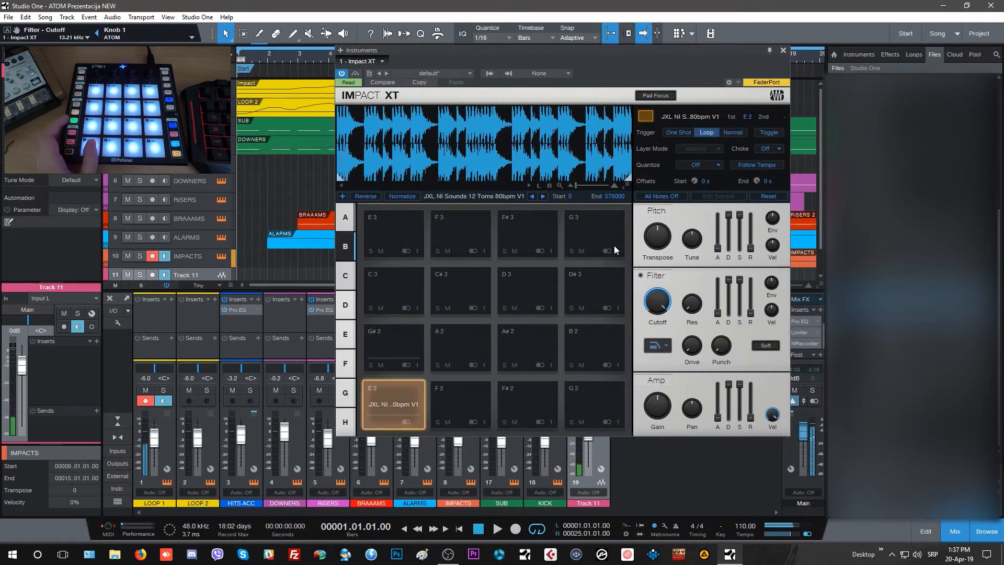
left_click(714, 165)
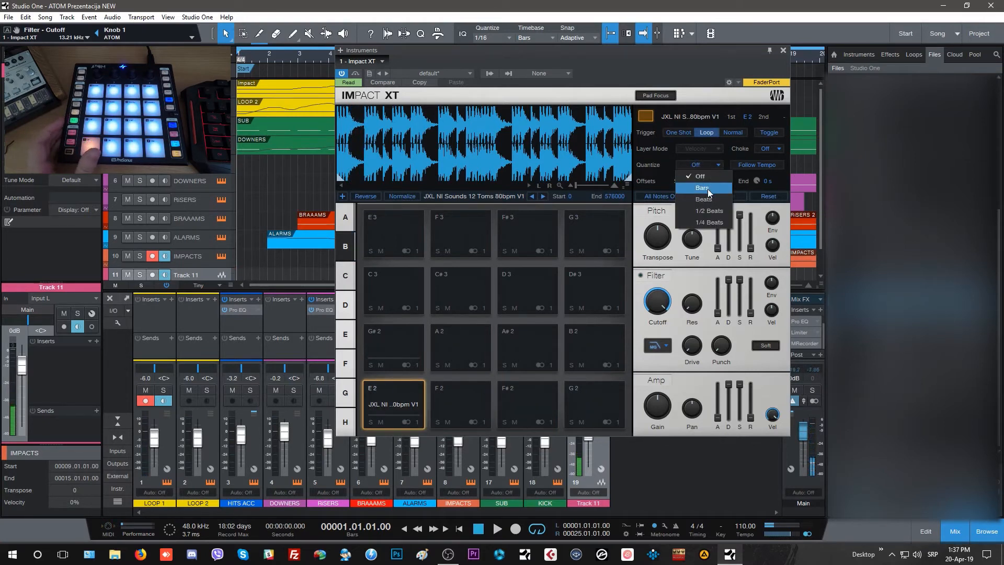
left_click(708, 189)
left_click(762, 164)
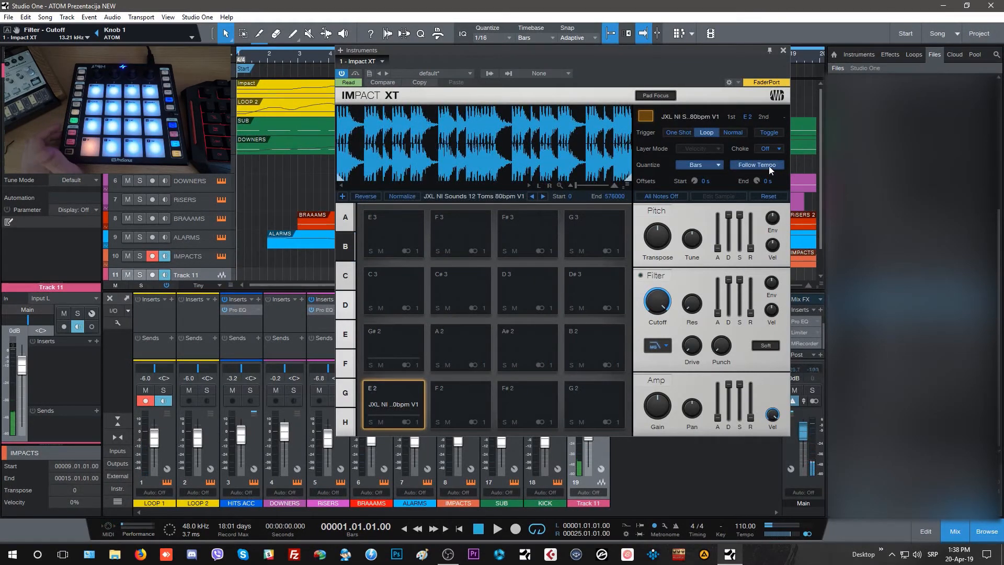
Clear the sample and its settings from pad E 2 in bank B.
right_click(401, 401)
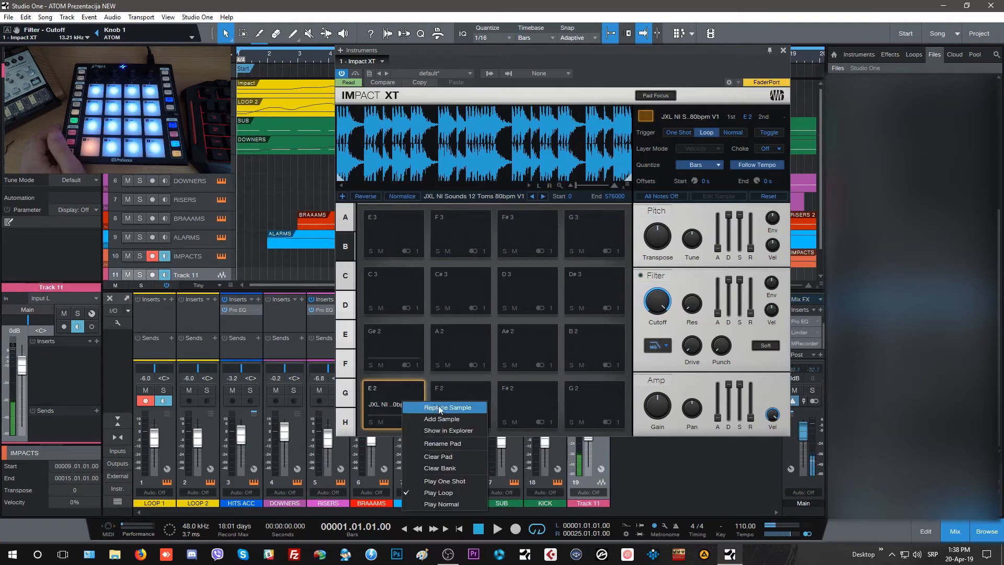
left_click(462, 460)
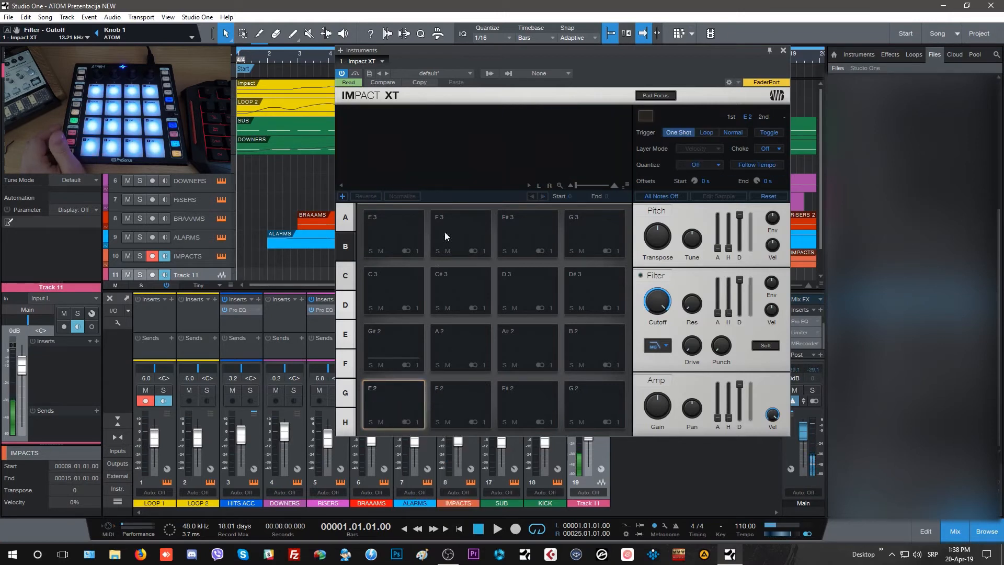
right_click(388, 392)
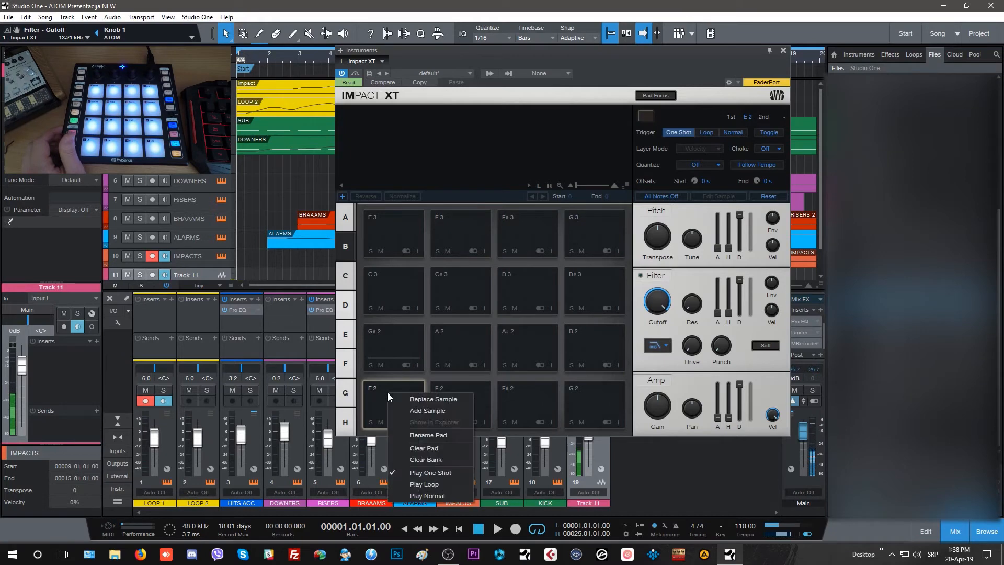
left_click(422, 410)
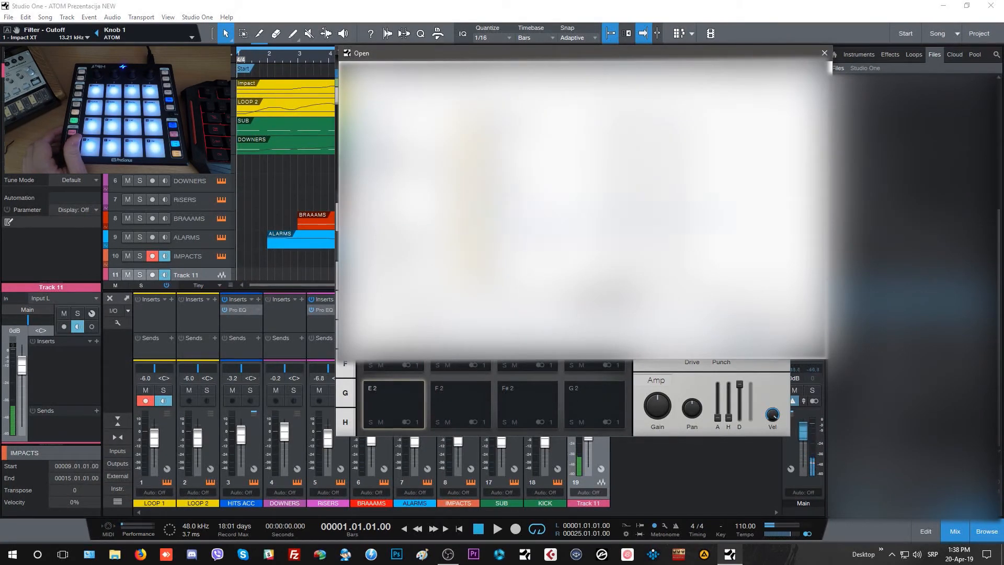
left_click(756, 346)
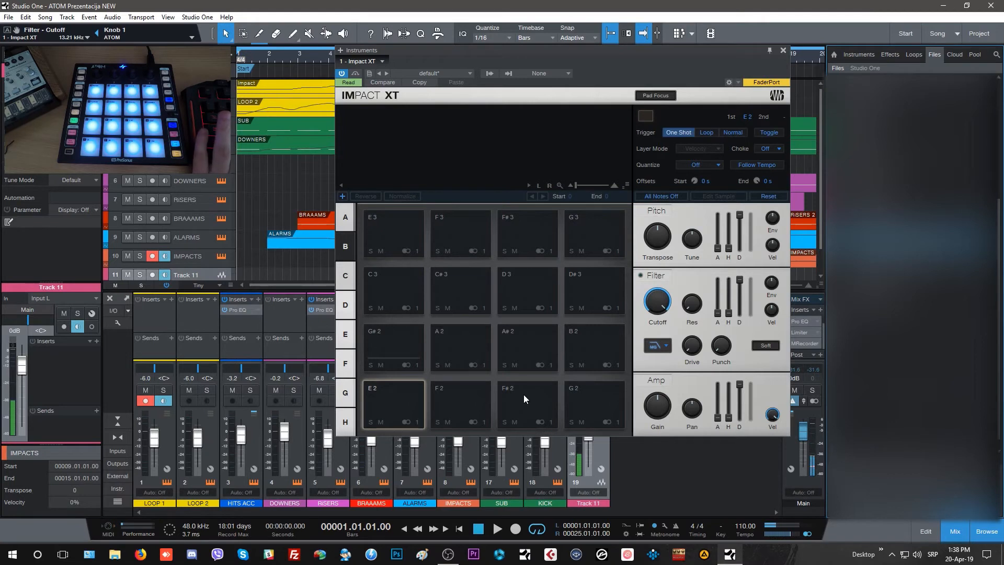
Look through the remaining pad banks from C to H and return to bank B.
left_click(342, 283)
left_click(342, 305)
left_click(343, 334)
left_click(344, 363)
left_click(347, 387)
left_click(347, 409)
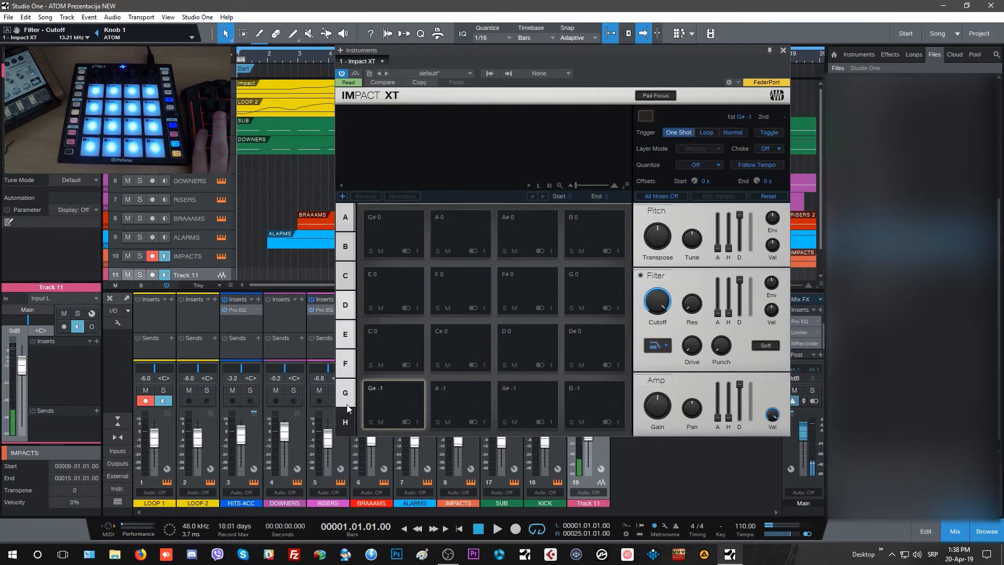
left_click(345, 251)
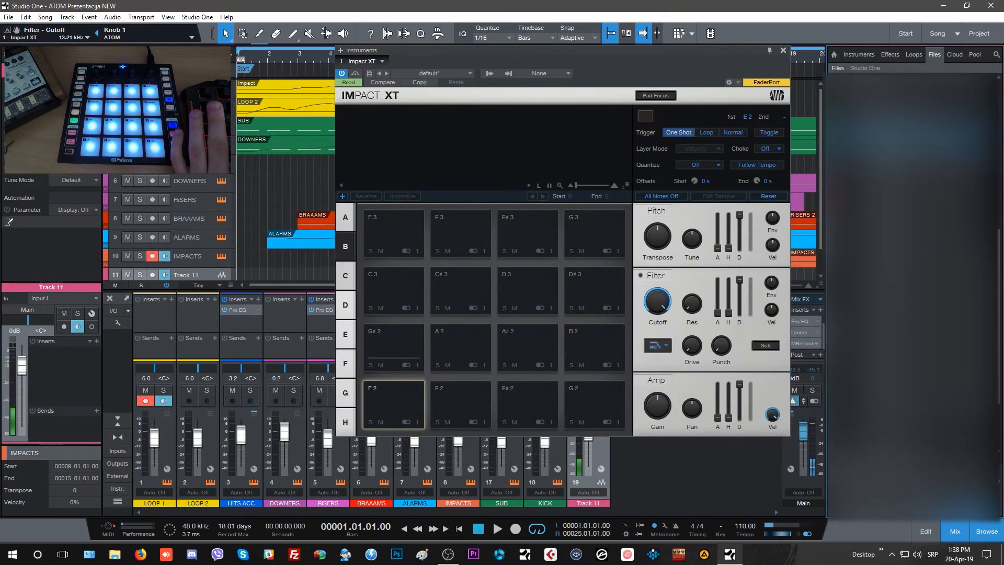
Load four Hits - Space samples onto pads E 2, F 2, F# 2 and G 2 of bank B.
left_click_drag(889, 274, 407, 398)
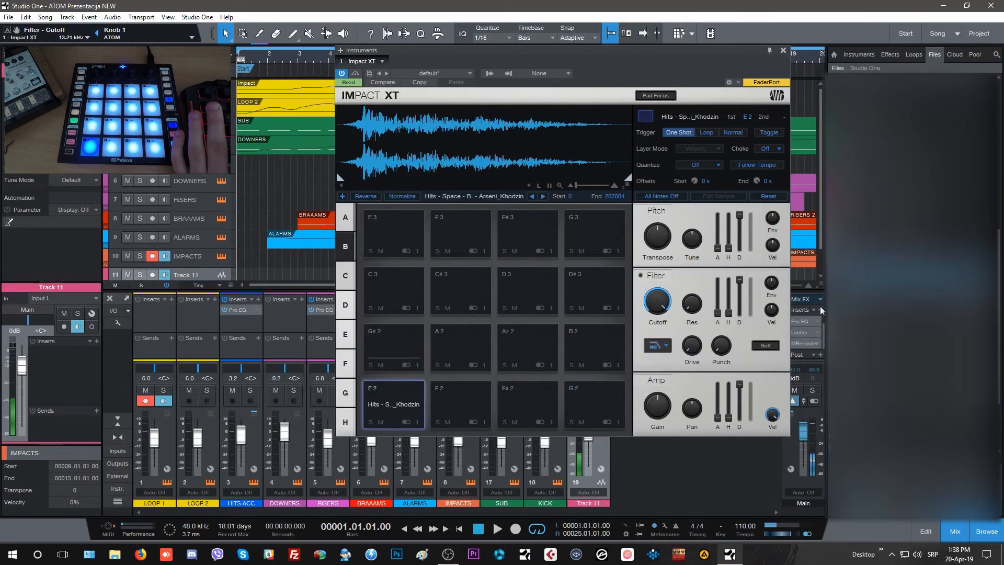
left_click_drag(884, 285, 527, 400)
left_click_drag(884, 304, 600, 388)
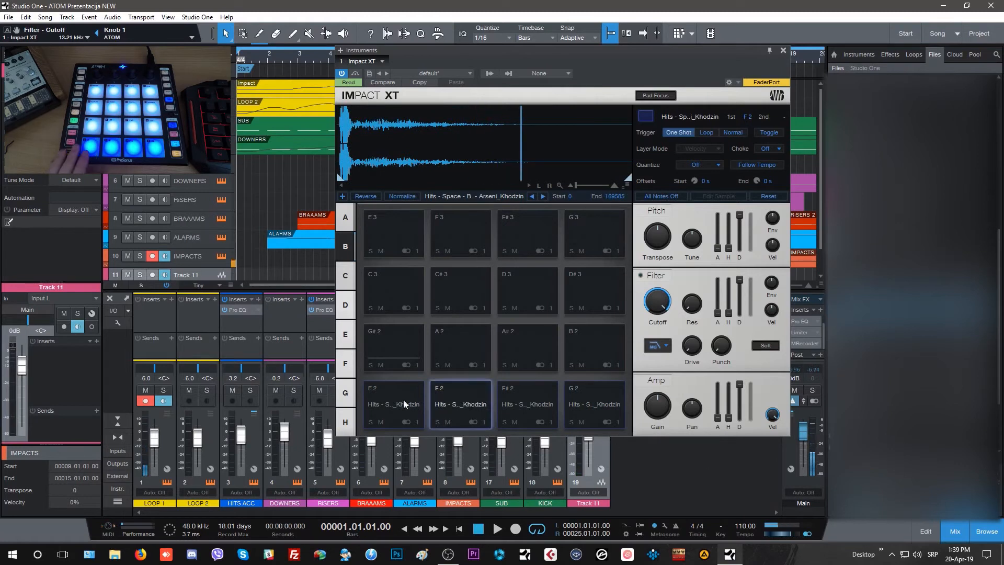
Set the four loaded pads E 2, F 2, F# 2 and G 2 to the Normal trigger mode.
left_click(732, 132)
left_click(733, 132)
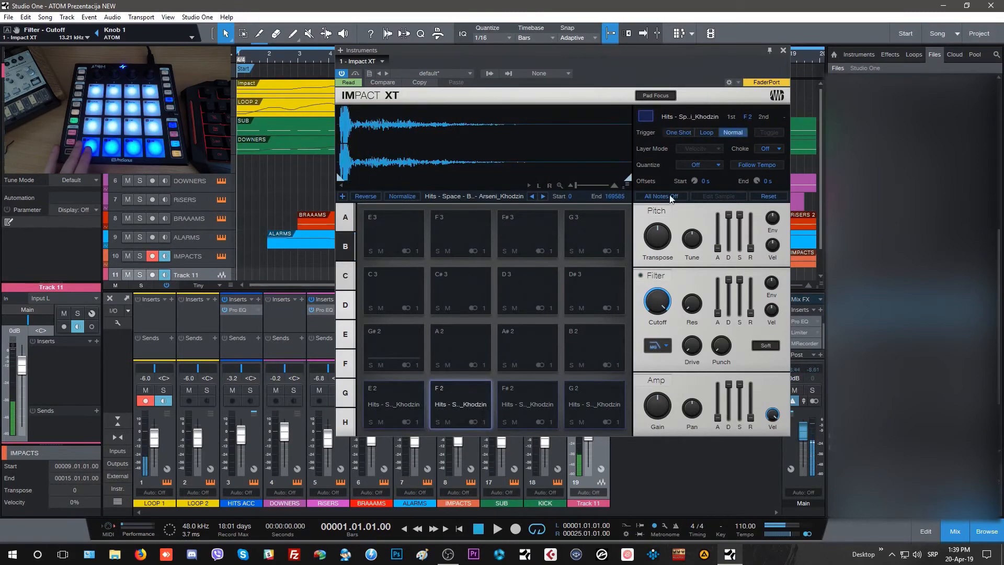
left_click(540, 400)
left_click(732, 132)
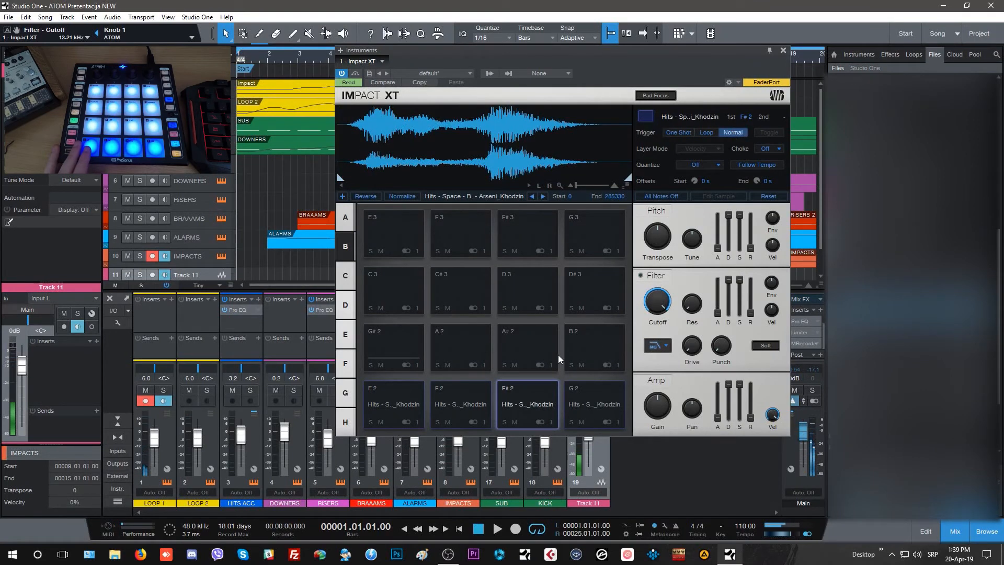
left_click(601, 394)
left_click(742, 132)
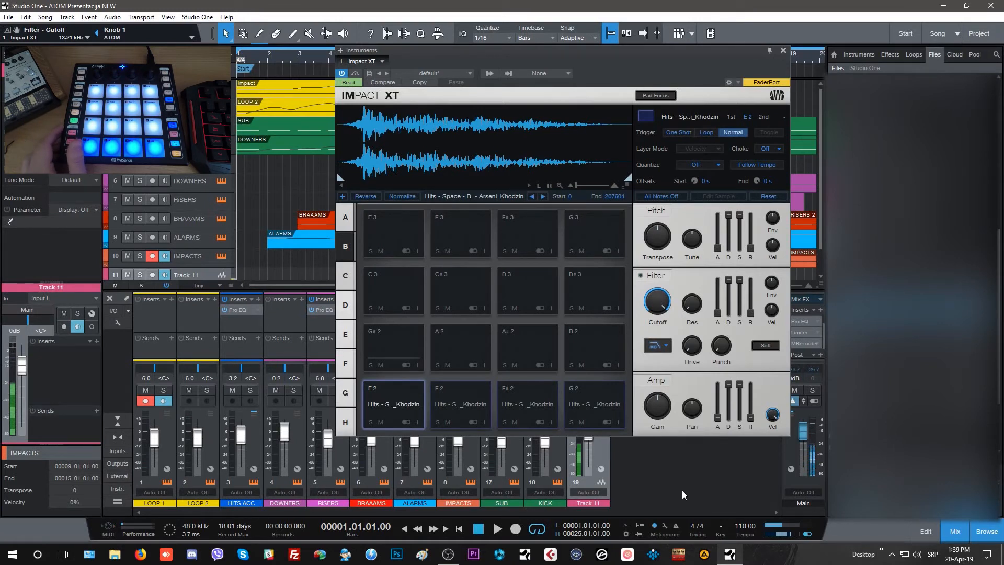
Lengthen the amp envelope release of pad E 2 to about 270 ms.
mouse_move(751, 416)
mouse_move(751, 415)
left_mouse_down()
mouse_move(752, 406)
mouse_move(751, 417)
left_mouse_up()
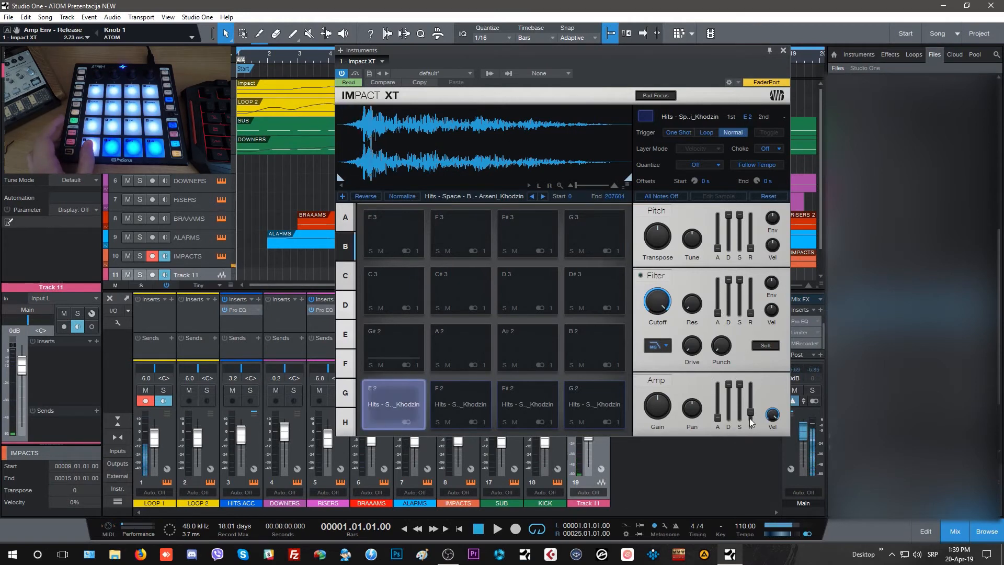
mouse_move(751, 423)
left_click_drag(751, 411, 751, 402)
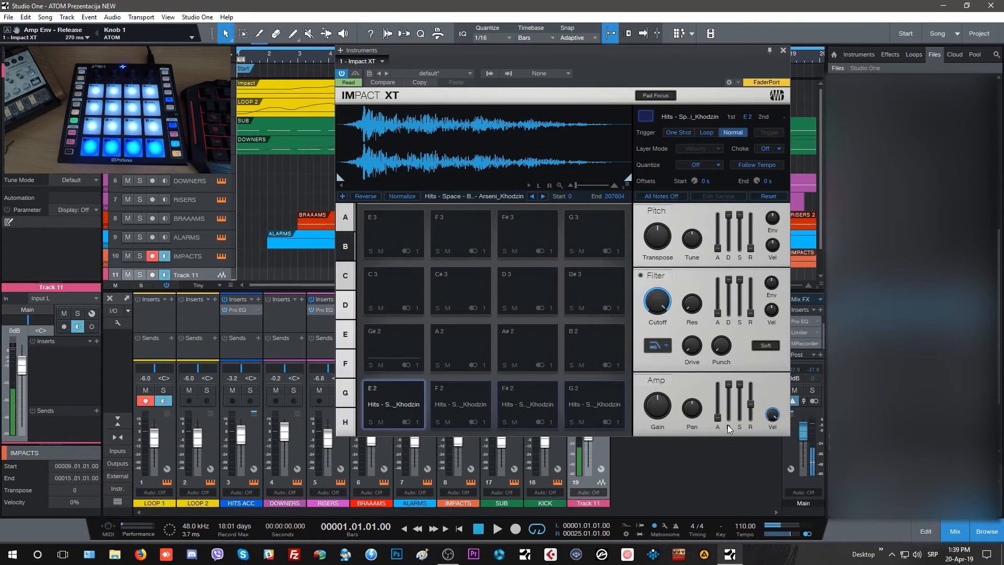
Turn on the filter for pad E 2 and raise its Drive and Punch amounts.
left_click_drag(694, 352, 696, 317)
left_click_drag(724, 352, 724, 337)
left_click(640, 275)
left_click(664, 304)
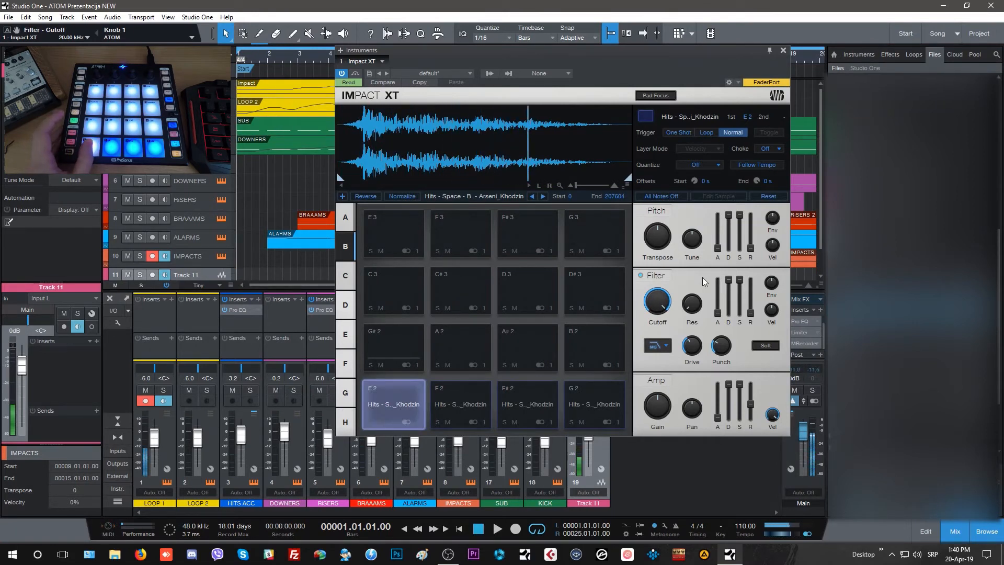
mouse_move(698, 316)
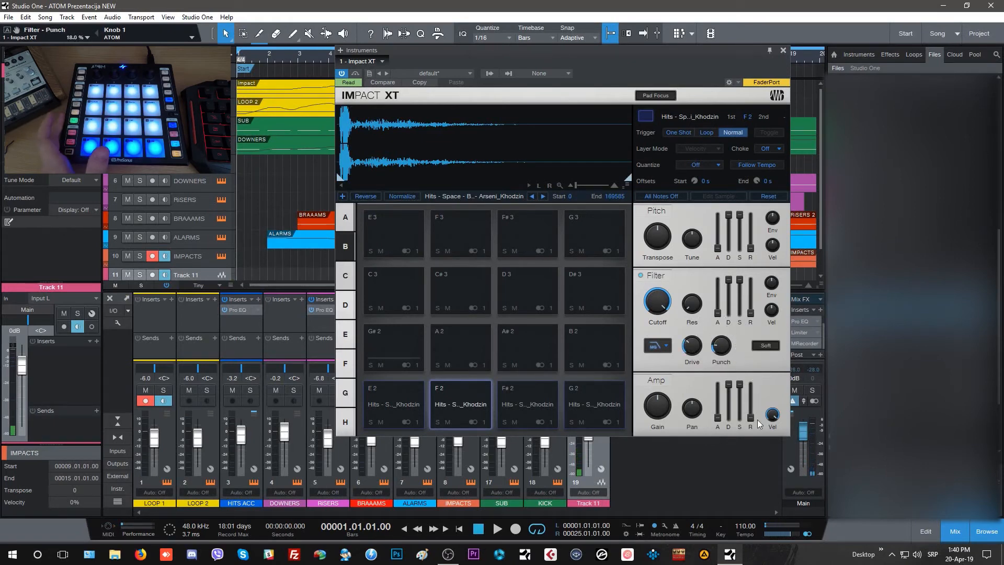
Set the amp envelope release of pad F 2 to about 211 ms.
left_click_drag(752, 399, 754, 383)
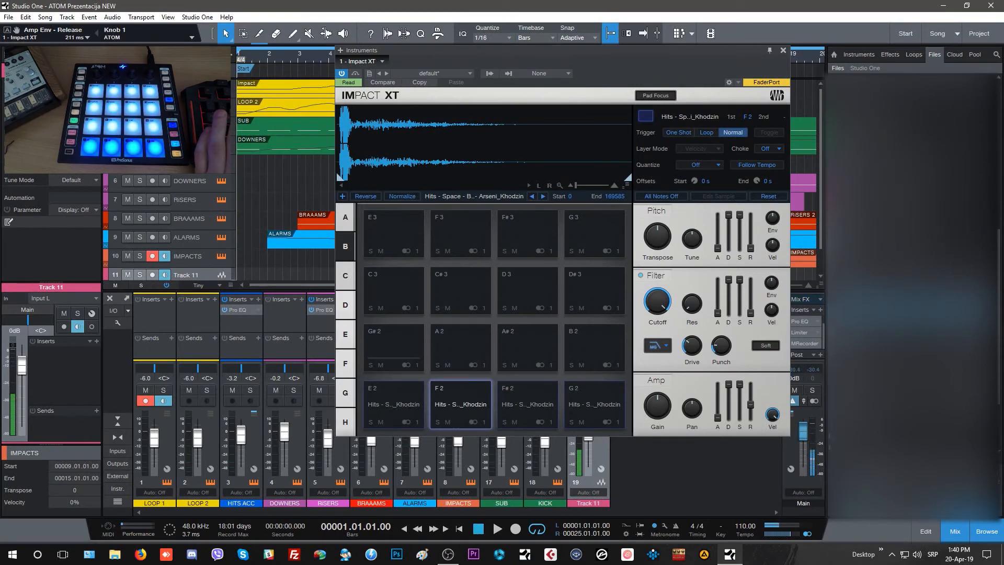
Load Hit - Houston problems, Jump Scare, Reflection and Reversed onto pads G# 3, A 3, A# 3 and B 3 of bank C.
left_click(353, 276)
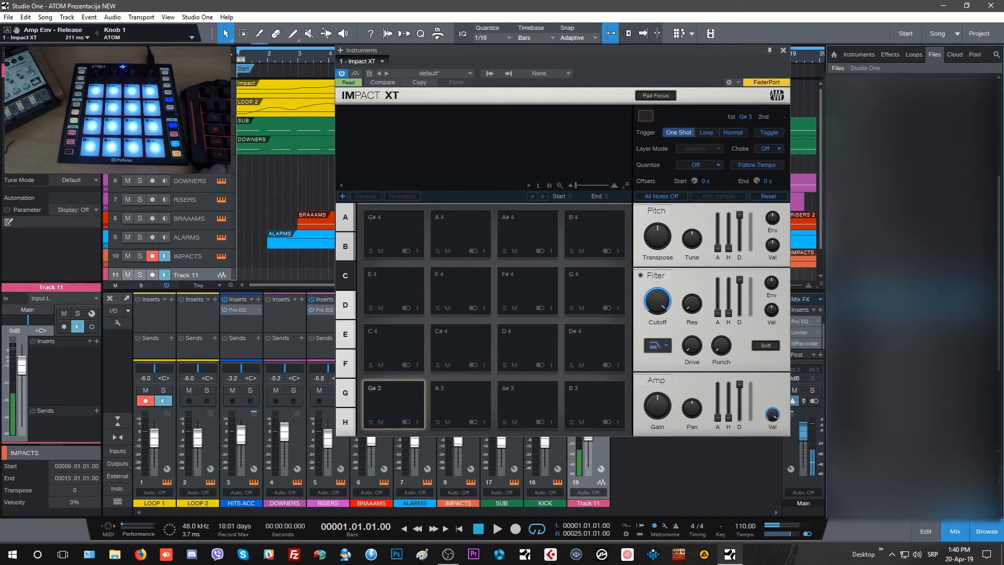
left_click_drag(887, 318, 387, 404)
left_click_drag(886, 343, 526, 403)
left_click_drag(886, 361, 596, 393)
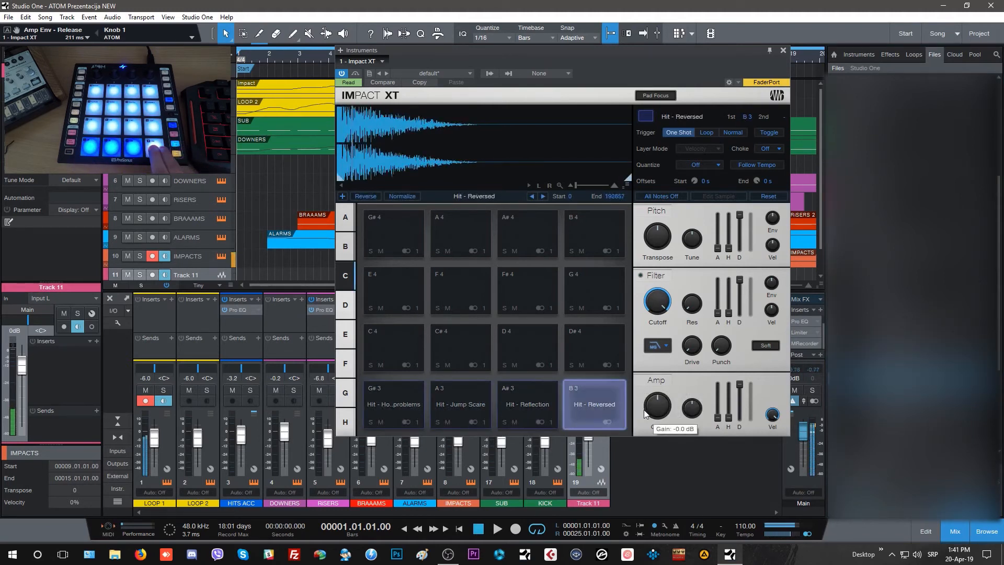
Set the loaded bank C hit pads to the Normal trigger mode.
left_click(737, 133)
left_click(740, 135)
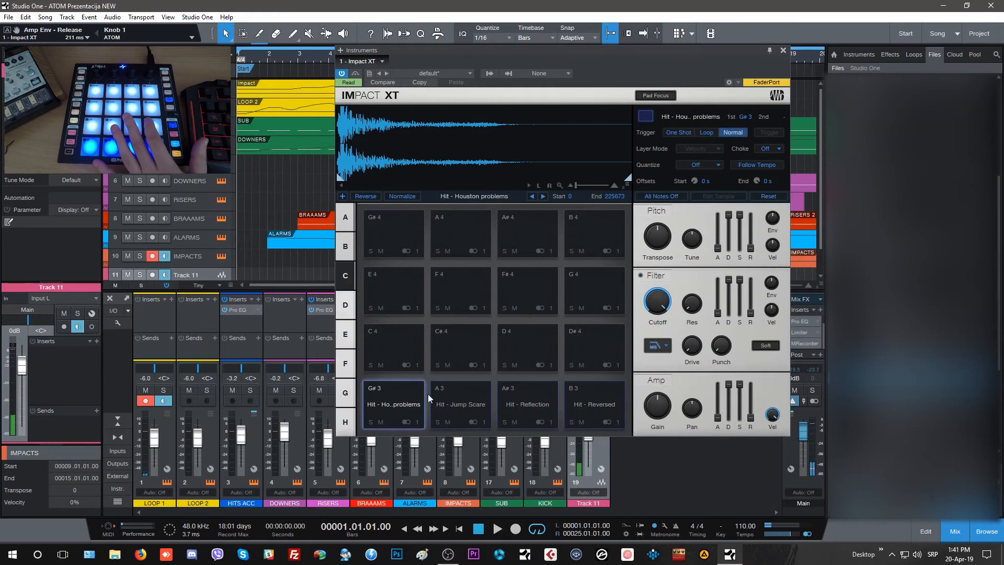
Colour pads G# 3, A 3, A# 3 and B 3 of bank C red.
left_click(646, 116)
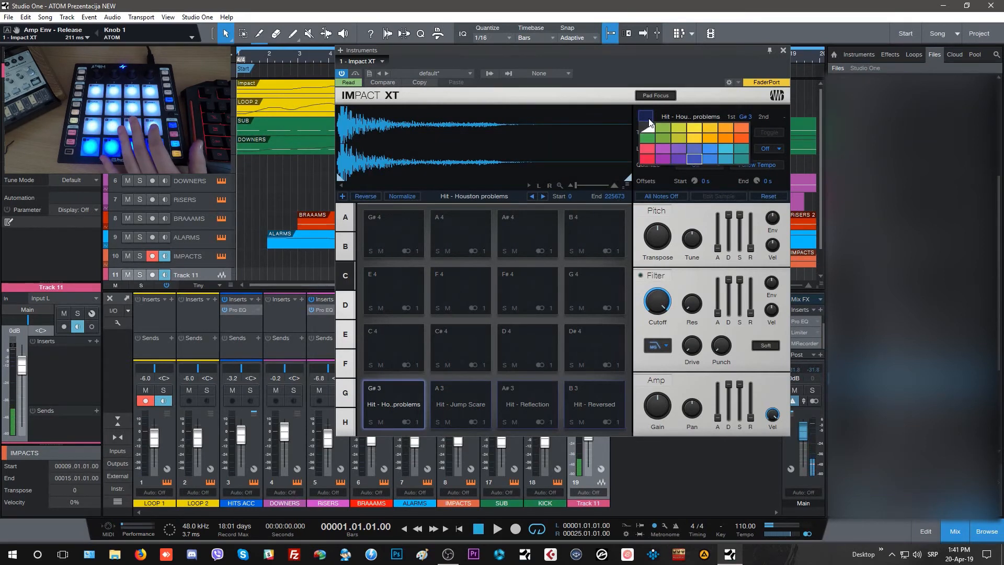
left_click(647, 158)
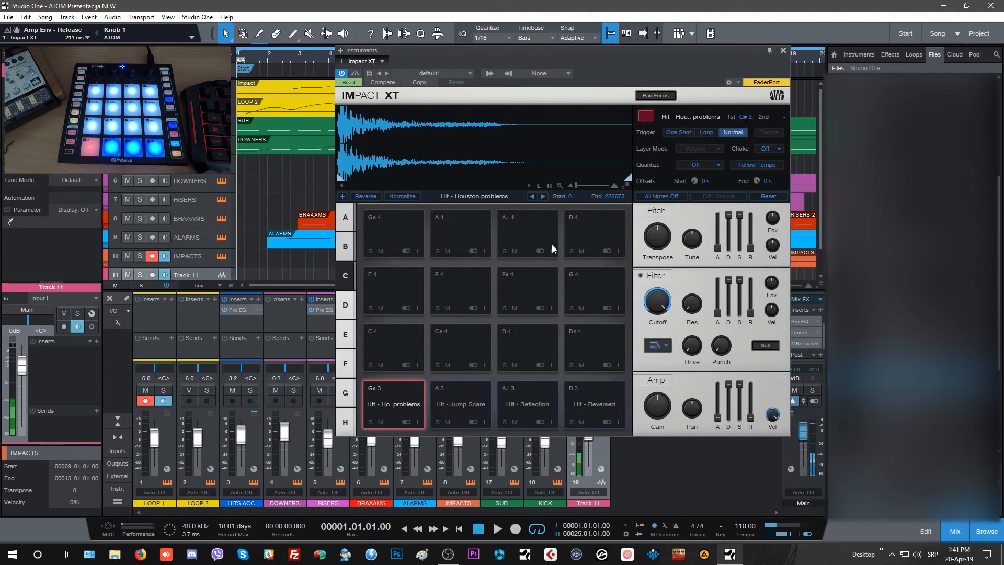
left_click(646, 117)
left_click(647, 158)
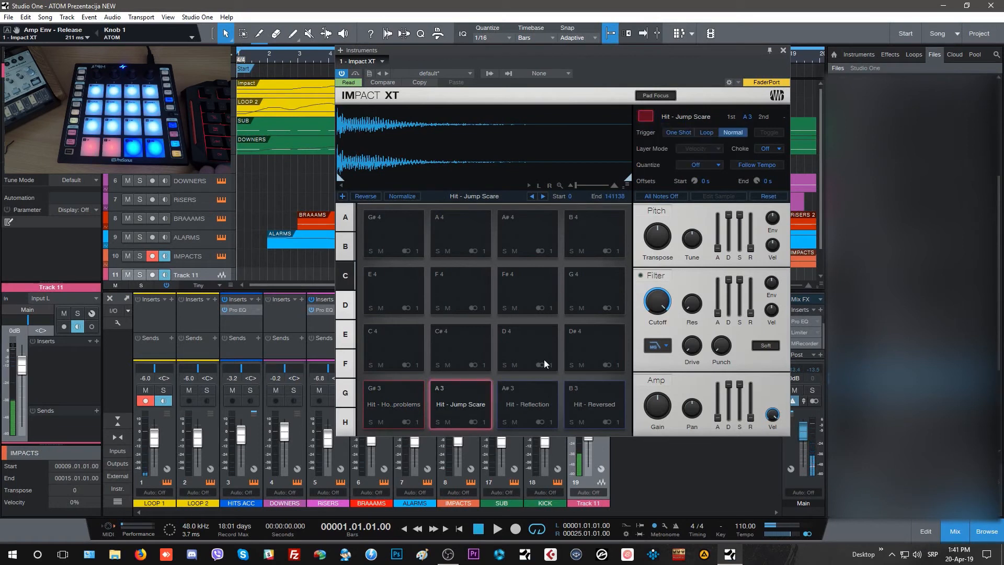
left_click(537, 392)
left_click(646, 116)
left_click(647, 158)
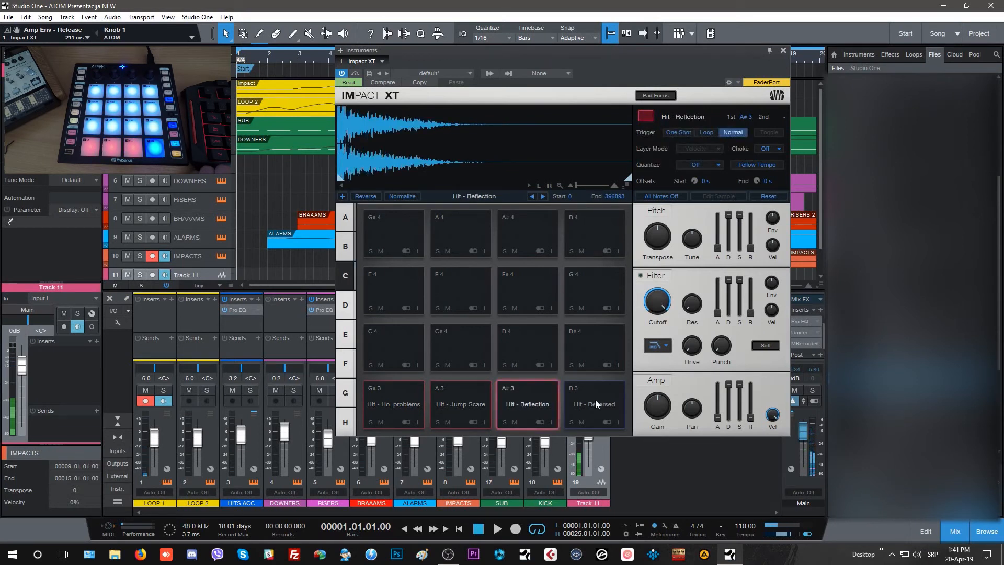
left_click(596, 403)
left_click(646, 116)
left_click(647, 158)
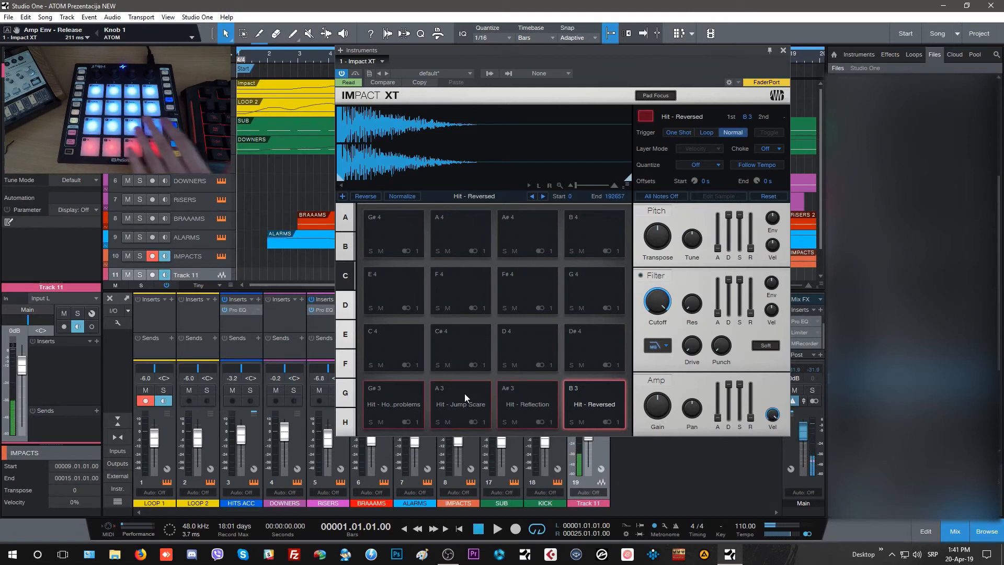
Colour the empty pads C 4, C# 4 and D 4 of bank C green.
left_click(647, 116)
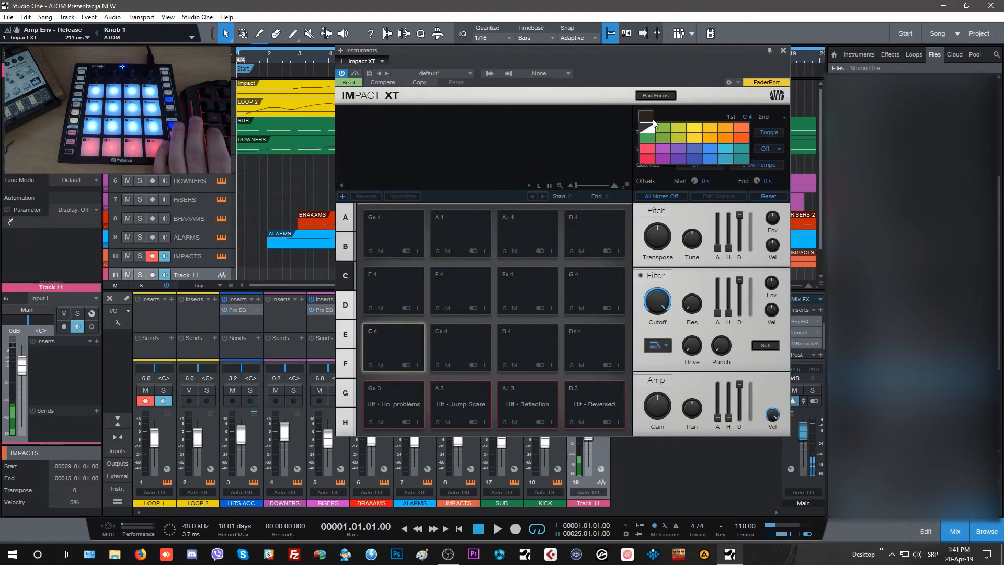
left_click(655, 128)
left_click(500, 327)
left_click(649, 119)
left_click(655, 131)
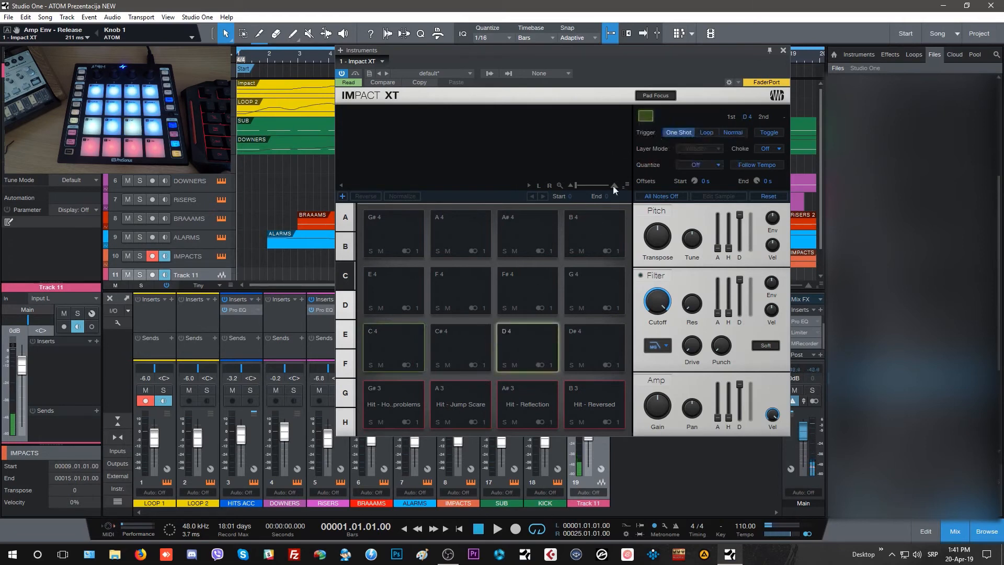
left_click(646, 115)
left_click(658, 131)
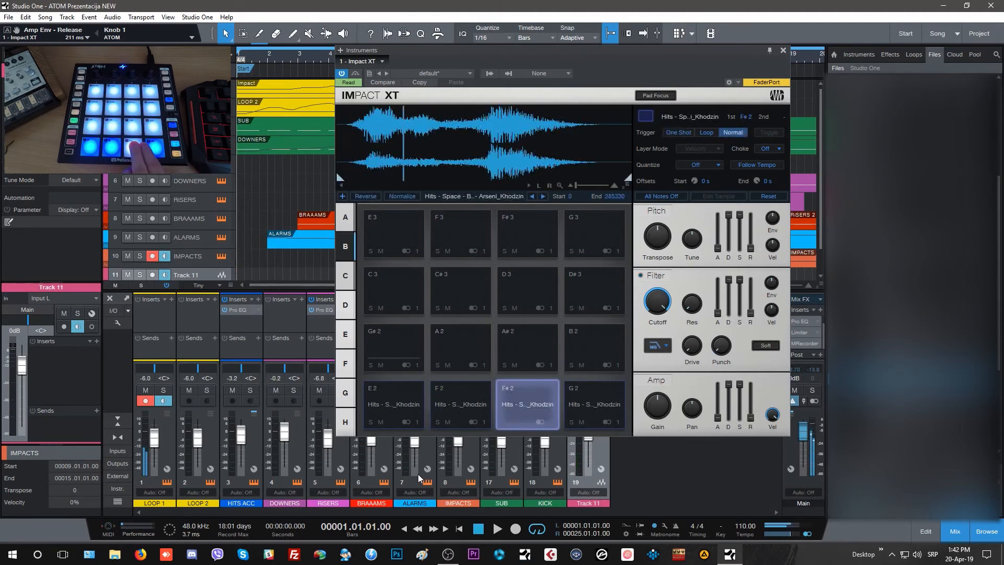
Examine the available output channels for pad E 2 of bank B without changing its assignment.
left_click(553, 384)
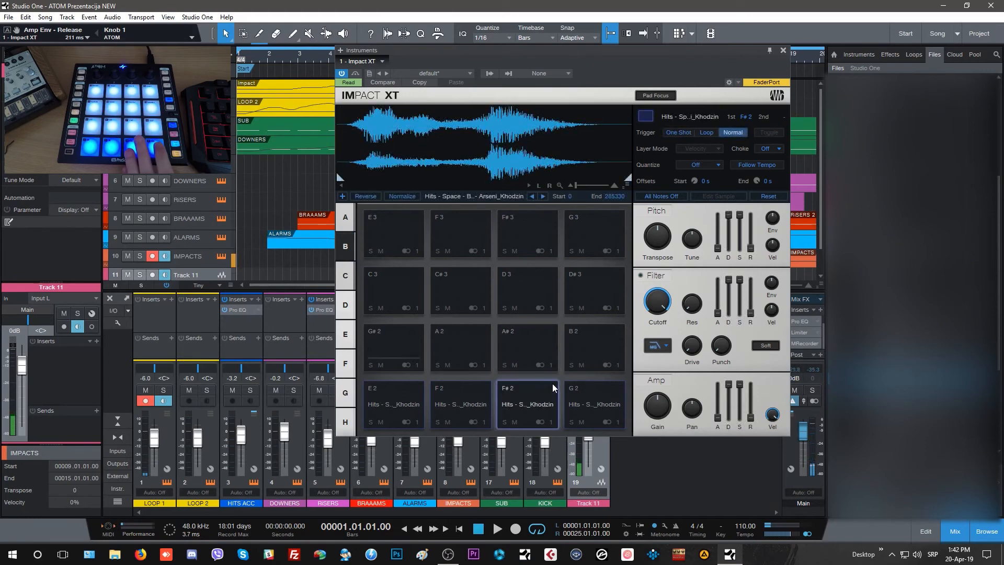
left_click(415, 421)
scroll(452, 183, "up", 3)
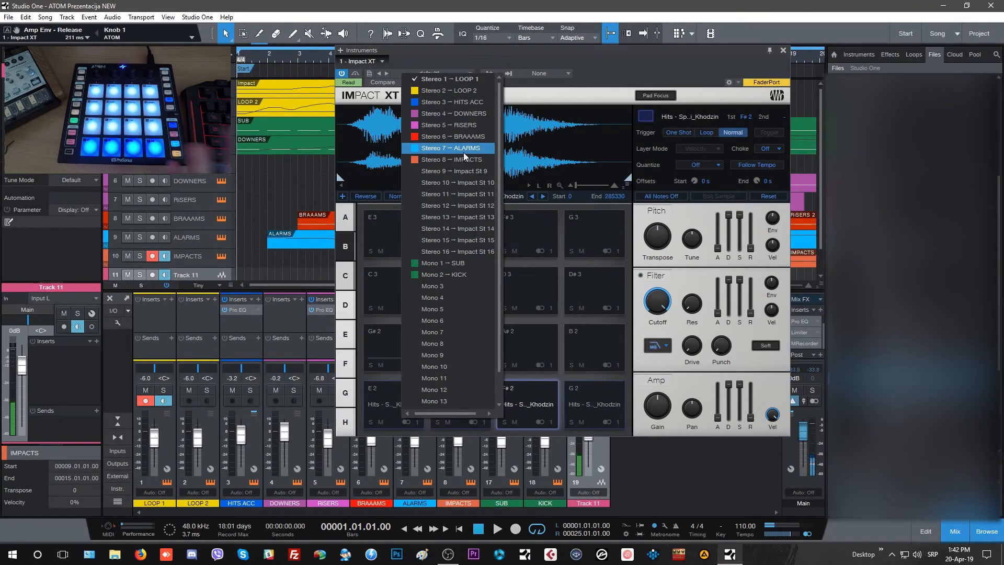
left_click(587, 55)
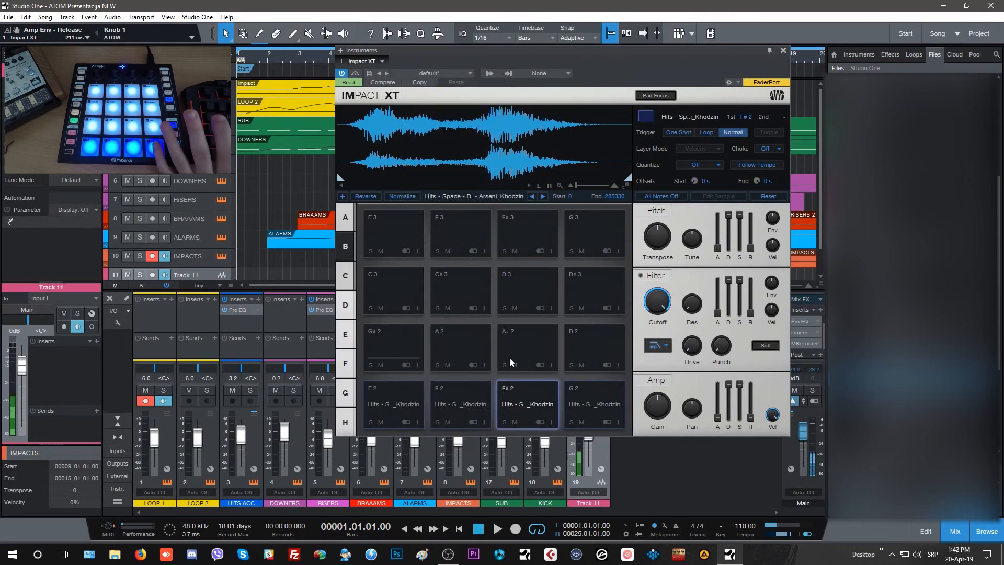
left_click(418, 423)
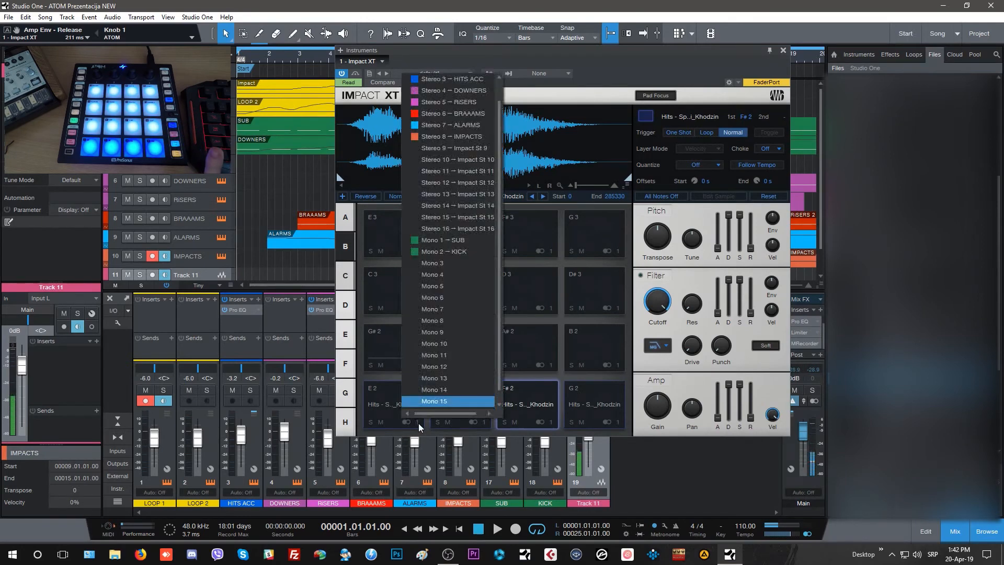
left_click(419, 422)
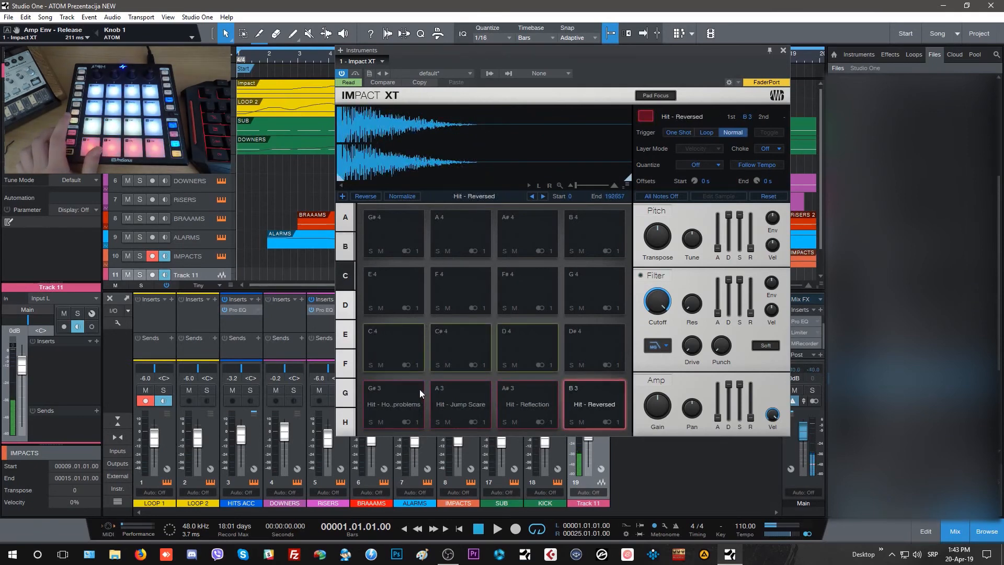
Review the output channel choices for pad G# 3 of bank C and pad C 5 of bank D.
left_click(415, 422)
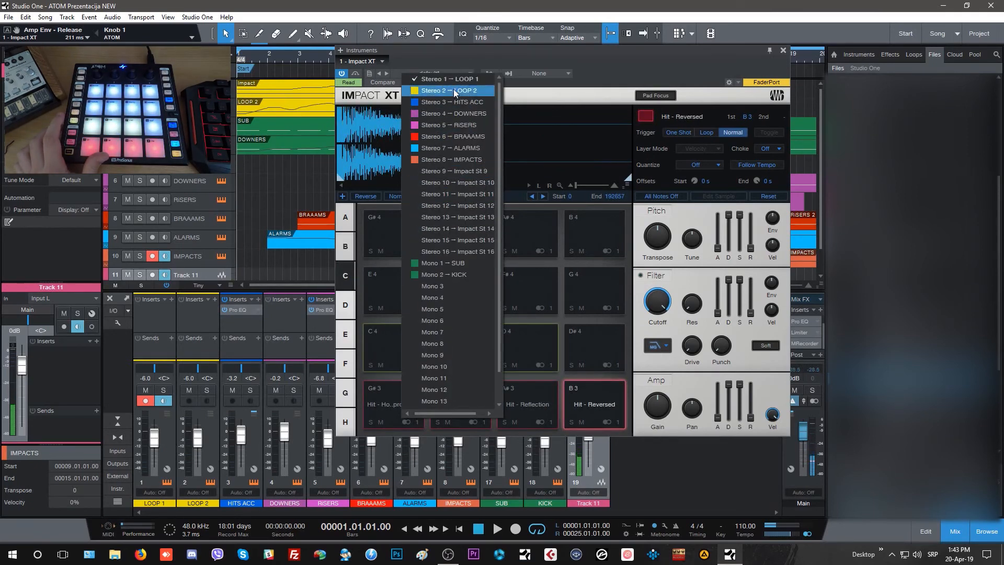
scroll(453, 94, "up", 1)
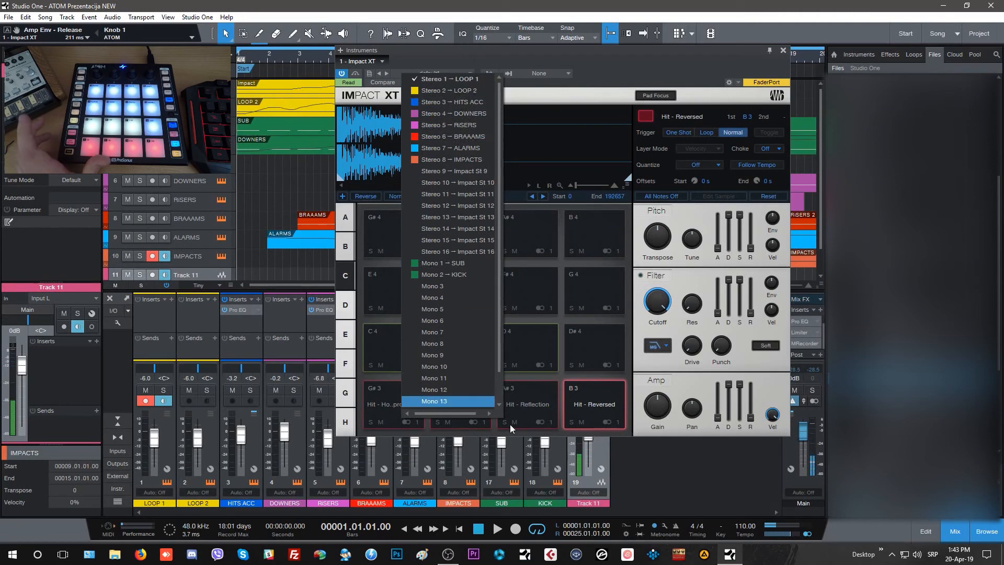
left_click(630, 396)
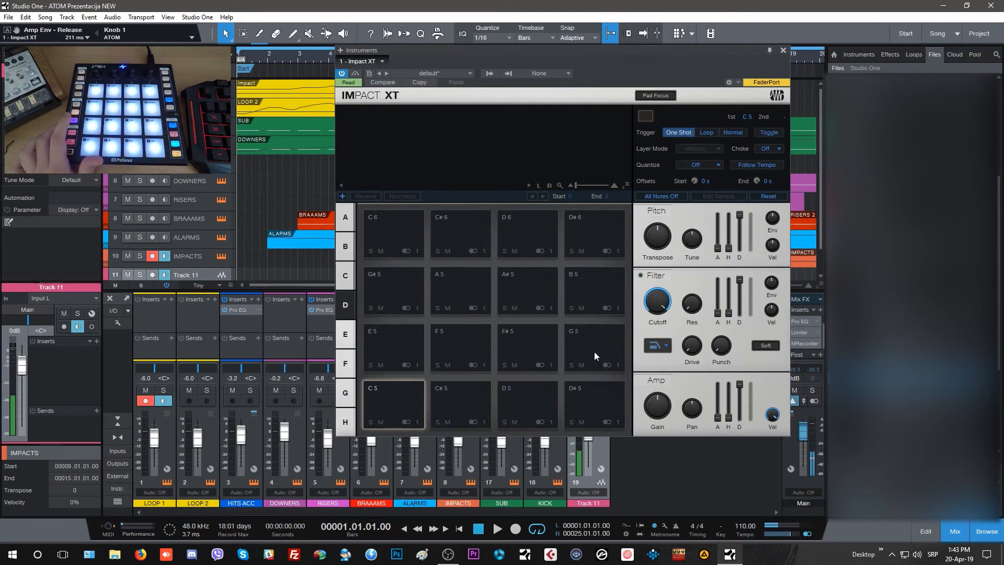
left_click(404, 422)
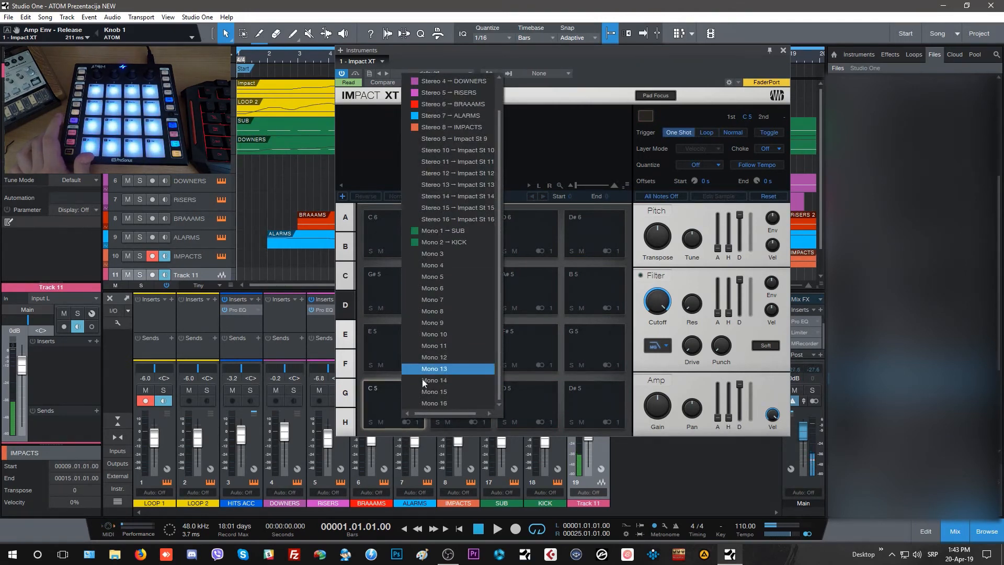
left_click(462, 232)
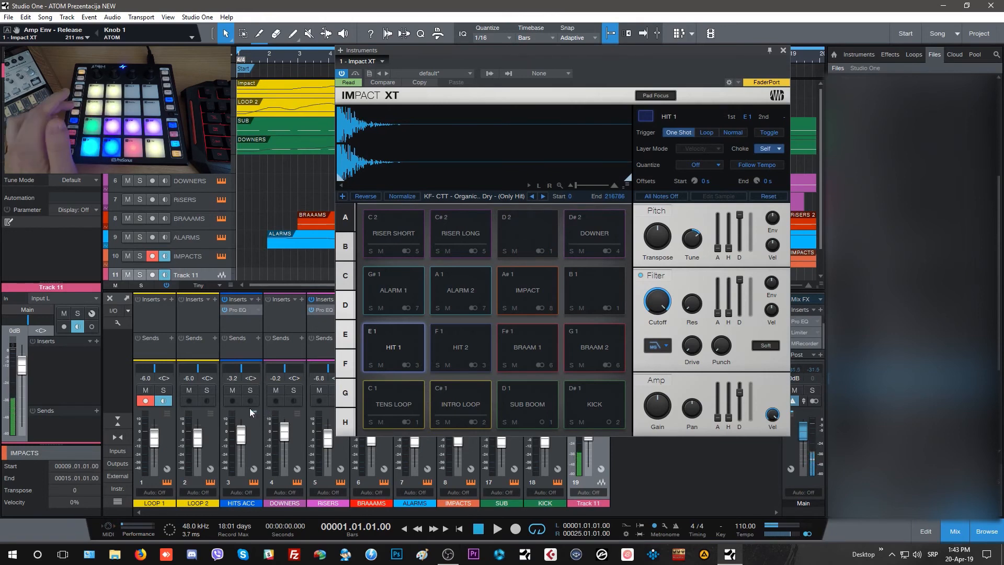
Close the Impact XT window and hide the browser to reveal the full arrangement.
left_click(784, 51)
key("F5")
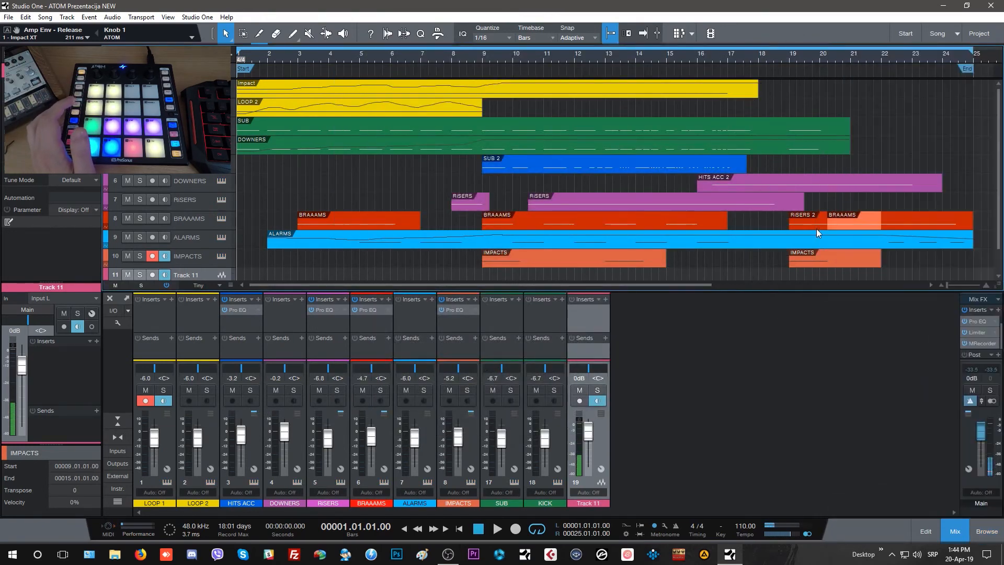
Try deleting and duplicating the IMPACTS event at bar 19, undoing each edit.
left_click(846, 259)
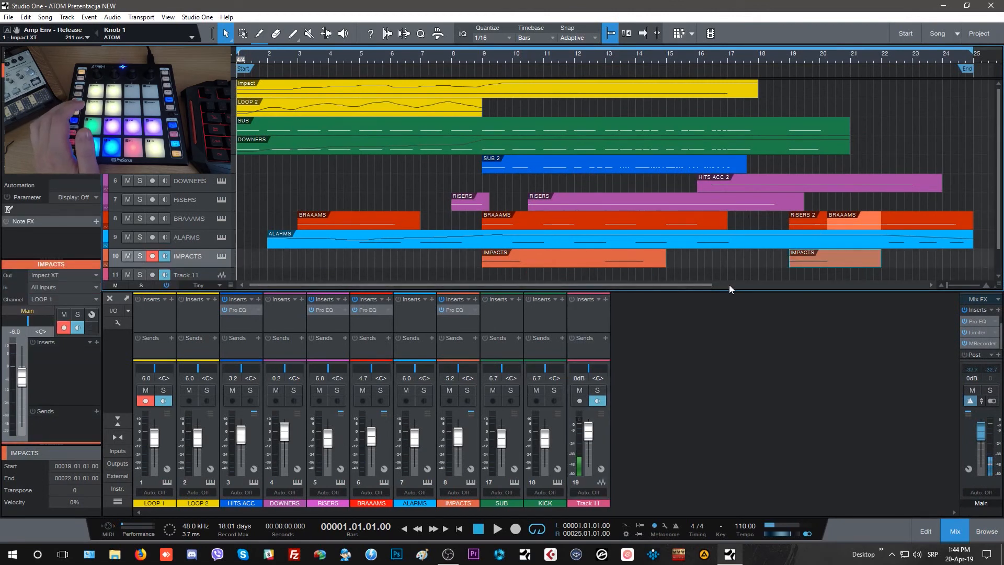
key("Delete")
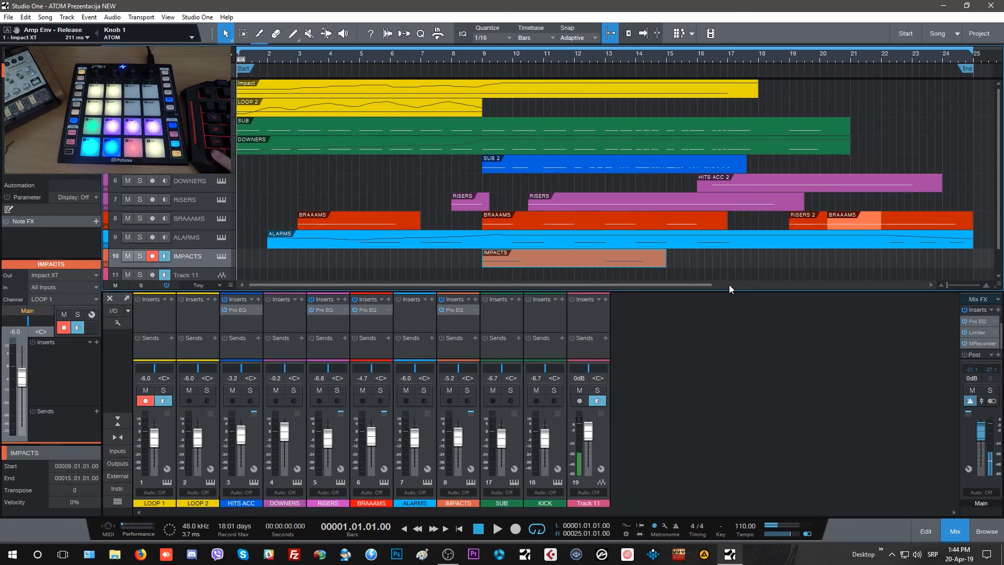
key("ctrl+z")
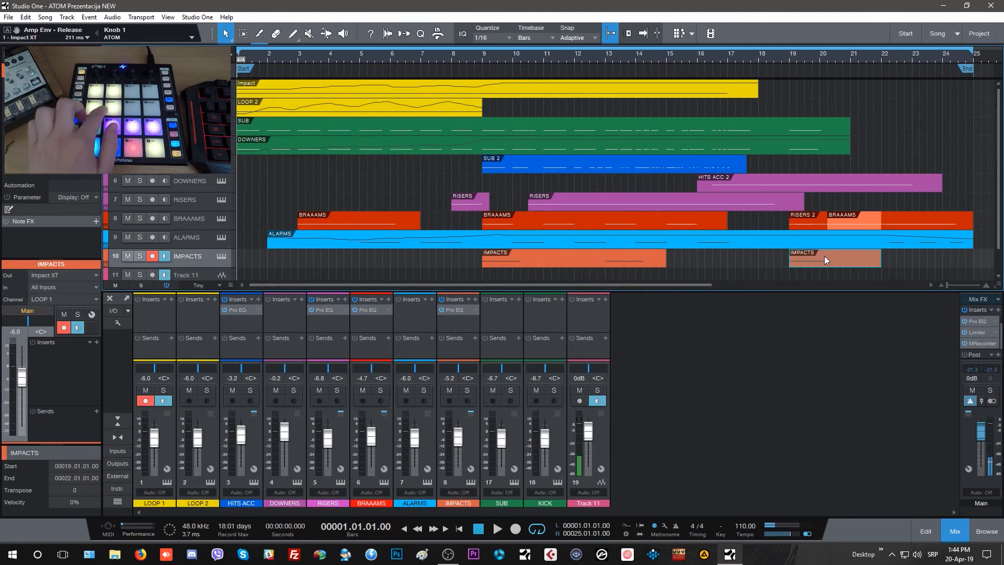
key("d")
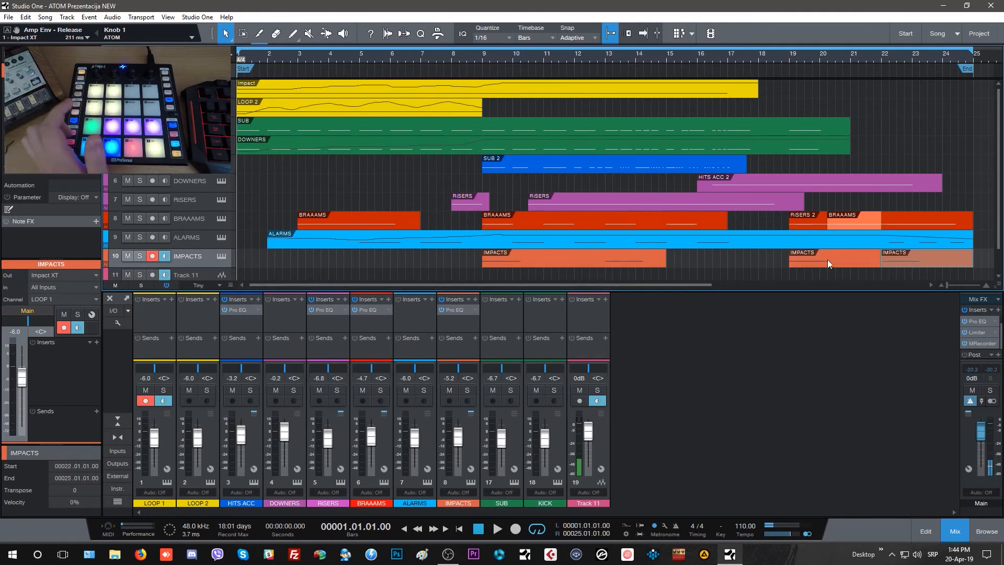
key("ctrl+z")
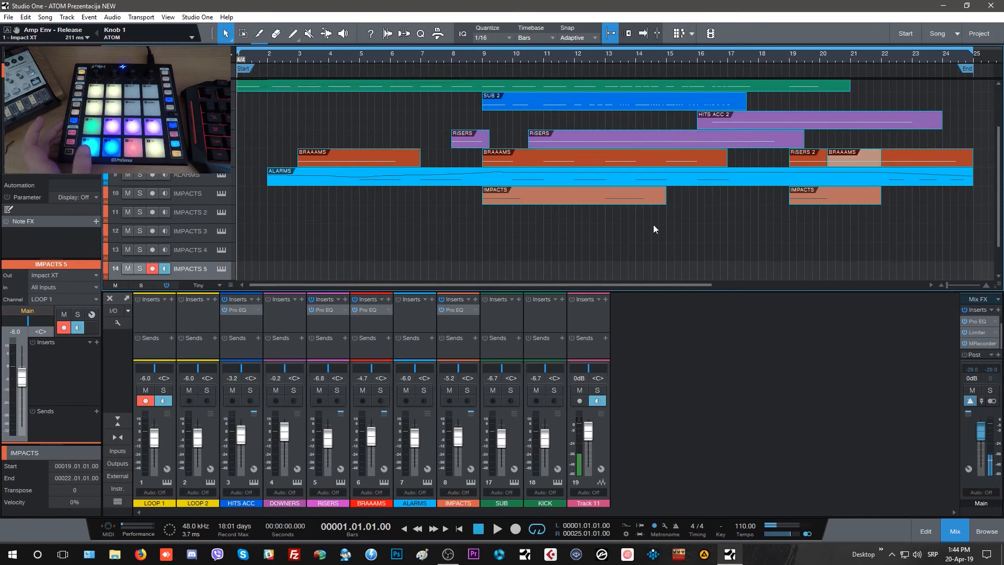
scroll(436, 267, "up", 3)
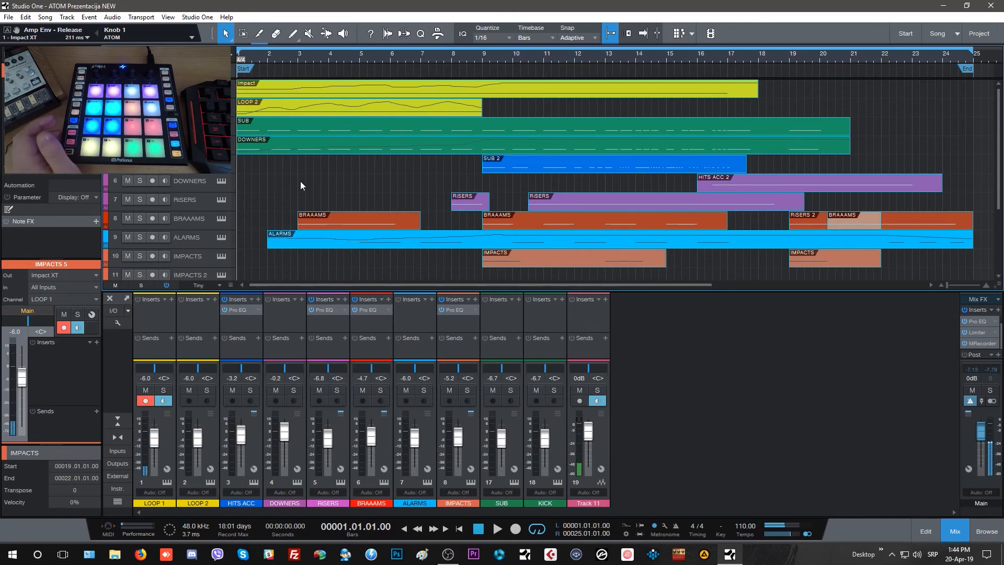
scroll(271, 224, "down", 5)
scroll(271, 222, "up", 5)
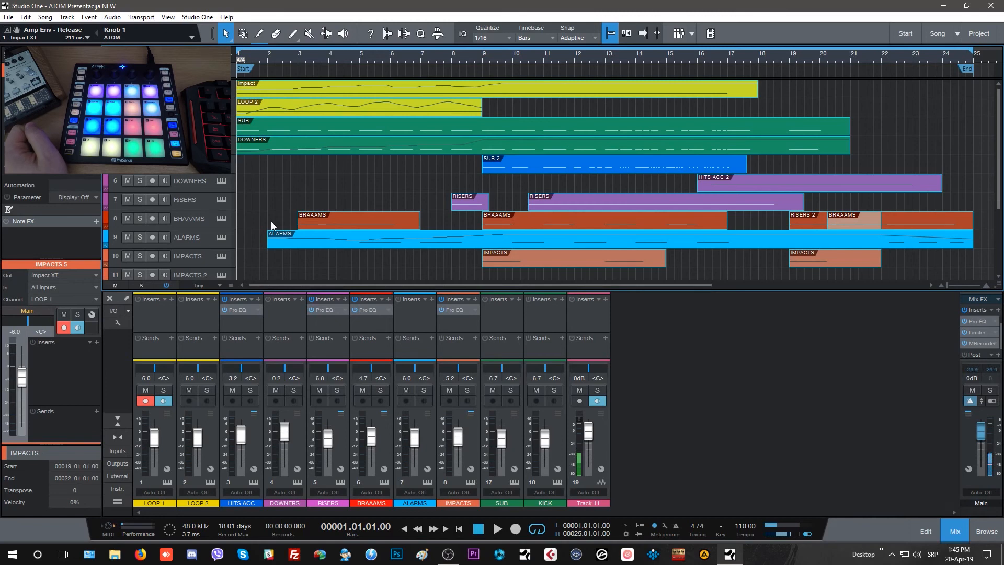
Show the BRAAAMS event at bar 3 in the note editor with a shorter velocity lane, and switch to the ALARMS event.
key("F2")
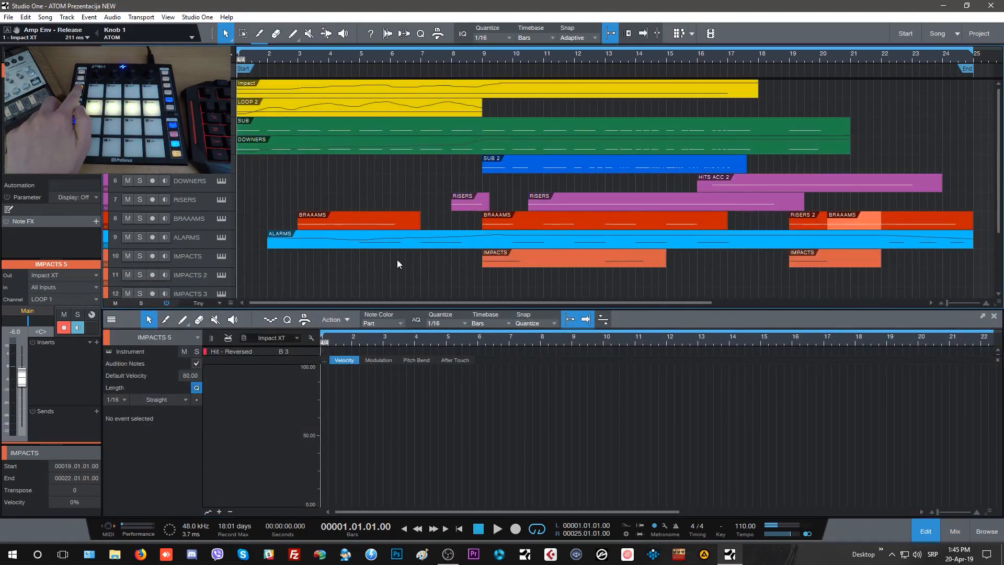
left_click(377, 216)
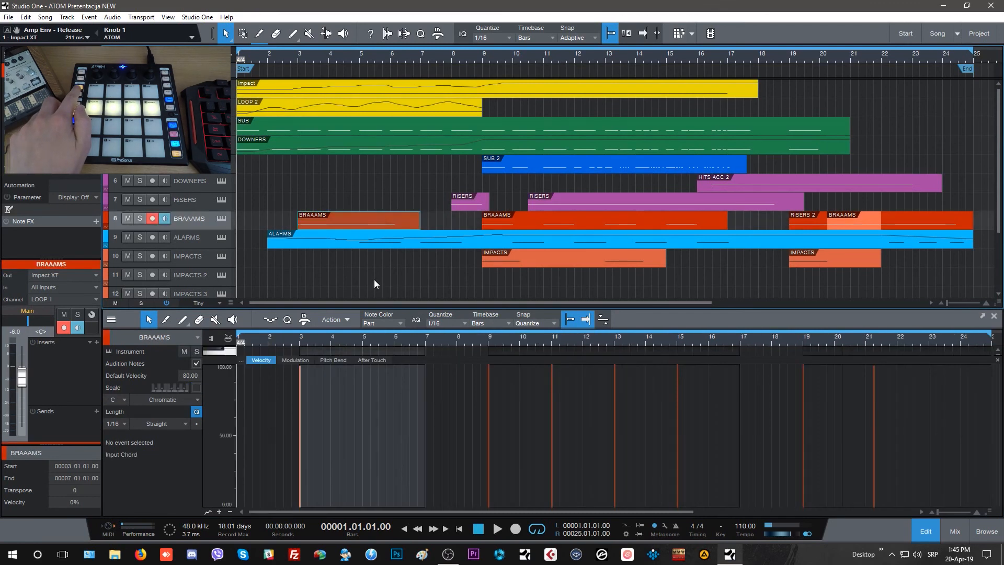
left_click_drag(449, 355, 450, 472)
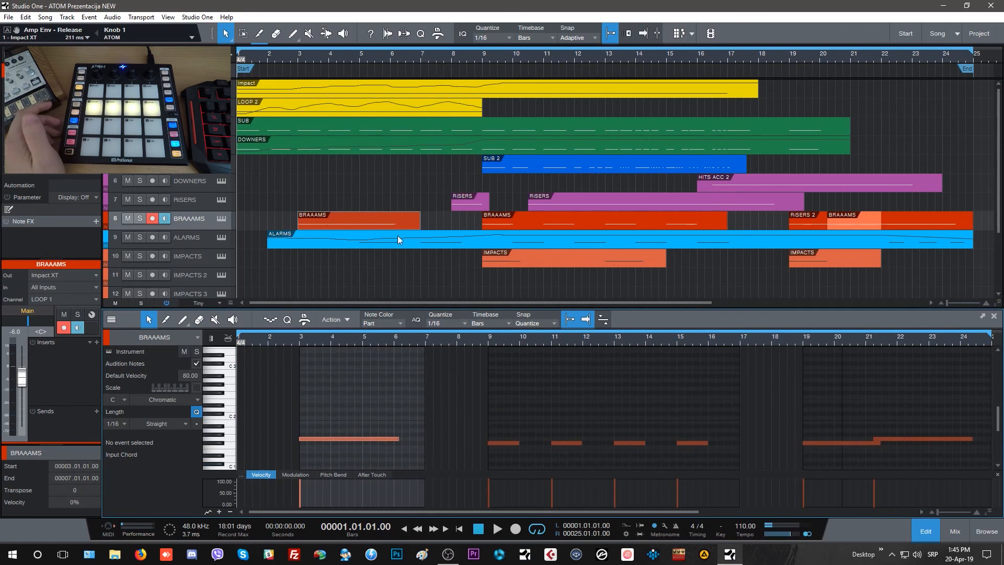
left_click(413, 243)
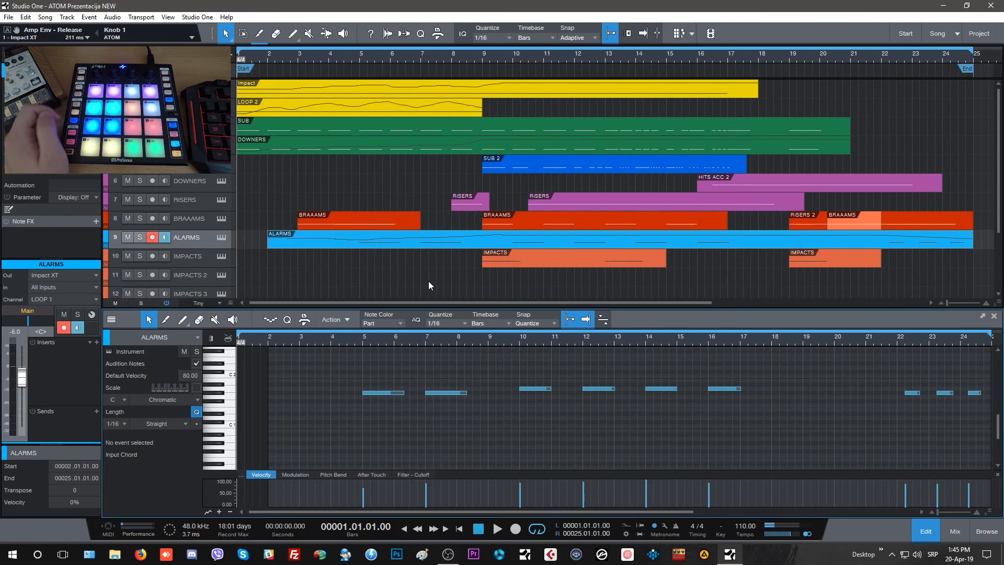
Reopen the note editor with a taller velocity lane and select the ALARMS note at bar 7.
key("F2")
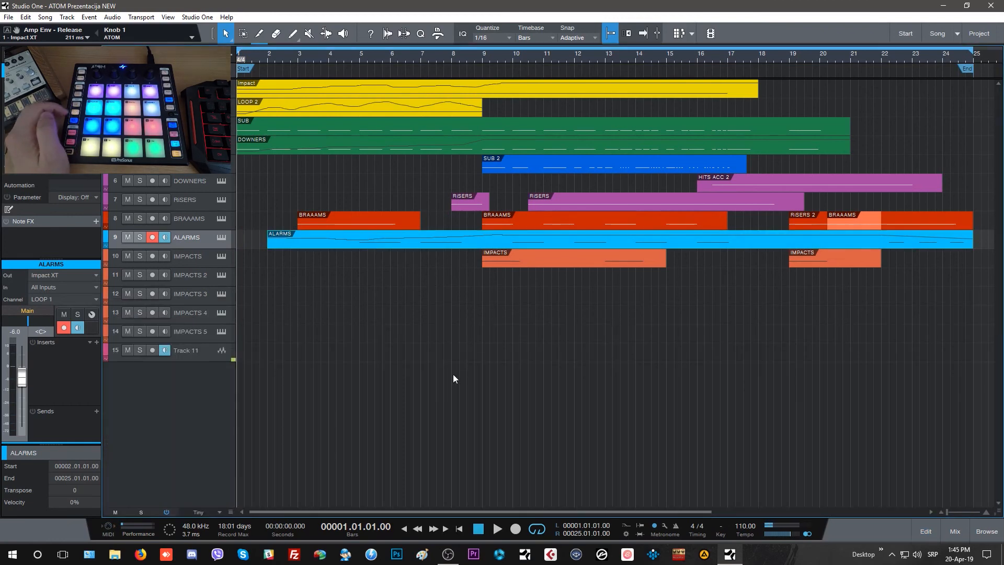
key("F2")
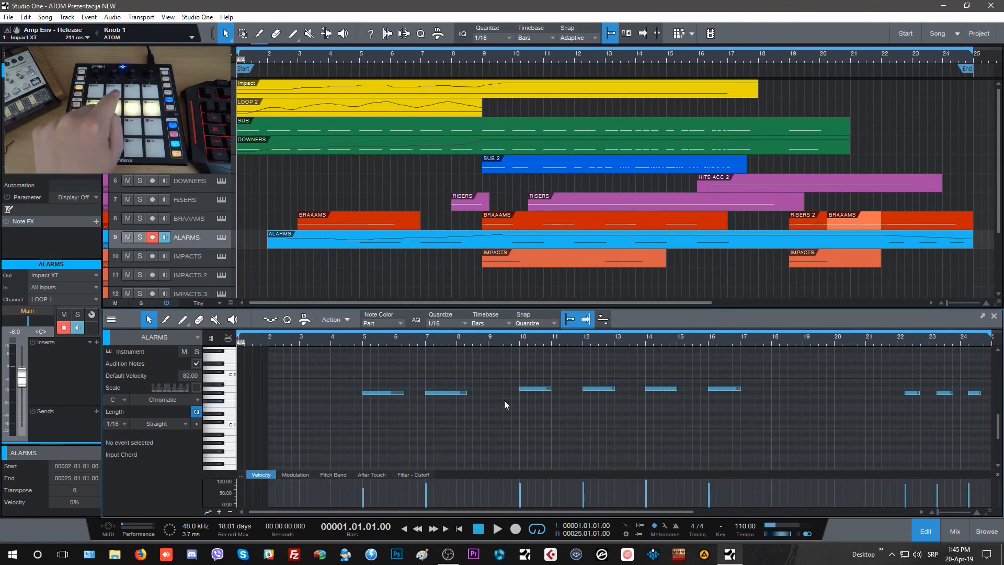
left_click_drag(479, 470, 479, 425)
left_click(442, 371)
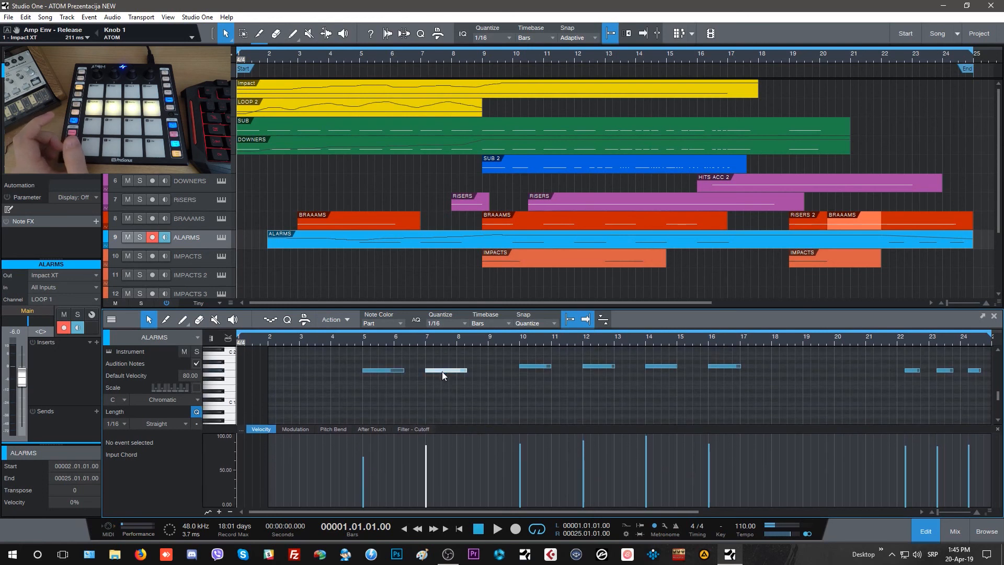